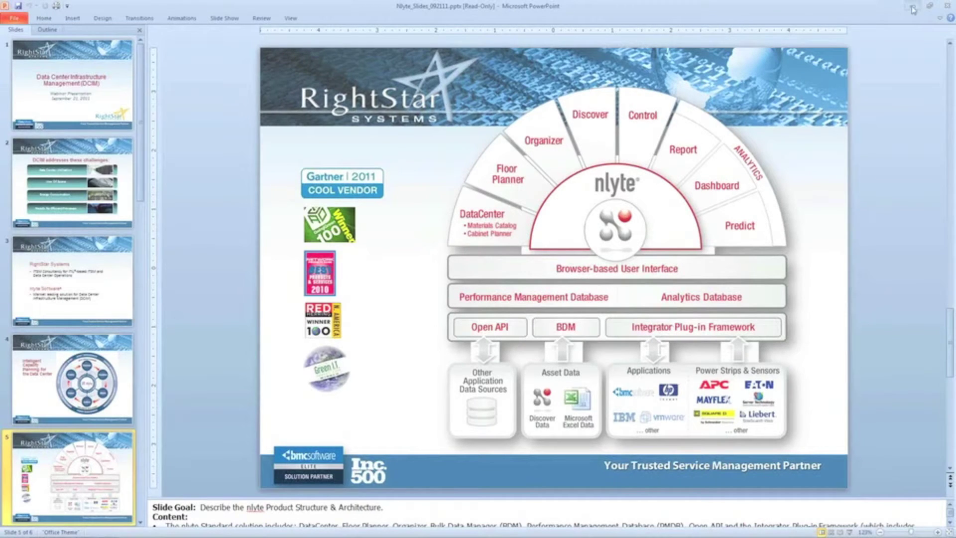
- Minimize the PowerPoint nlyte architecture slide deck to reveal the Windows desktop
{"action": "key", "text": "super+d"}
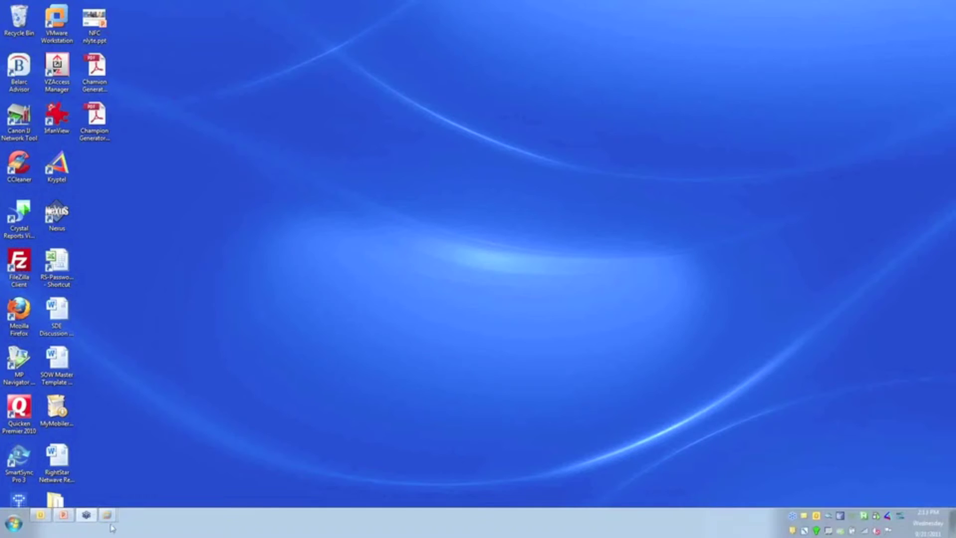
- Launch Nlyte 6 from the Explorer taskbar jump list to reach the Operational dashboard
{"action": "right_click", "coordinate": [110, 519]}
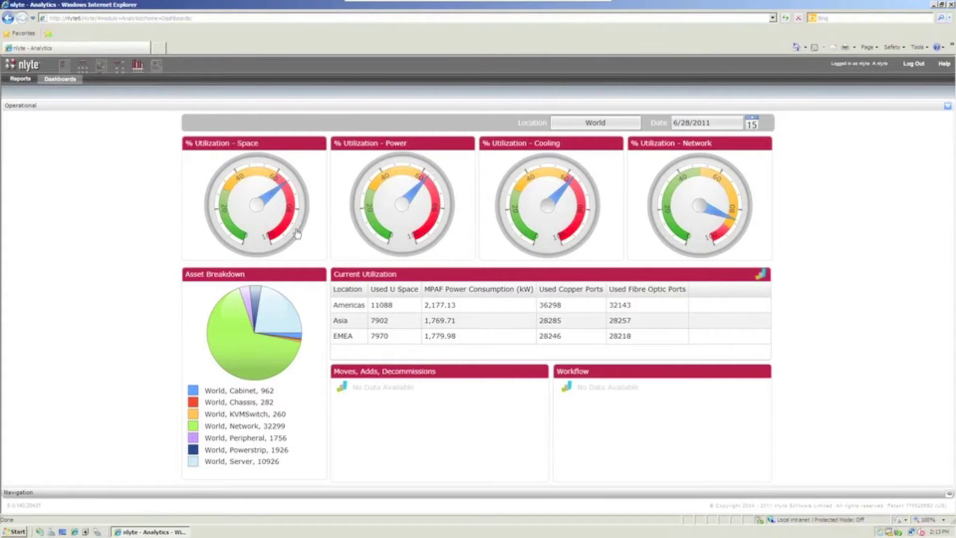
{"action": "mouse_move", "coordinate": [533, 212]}
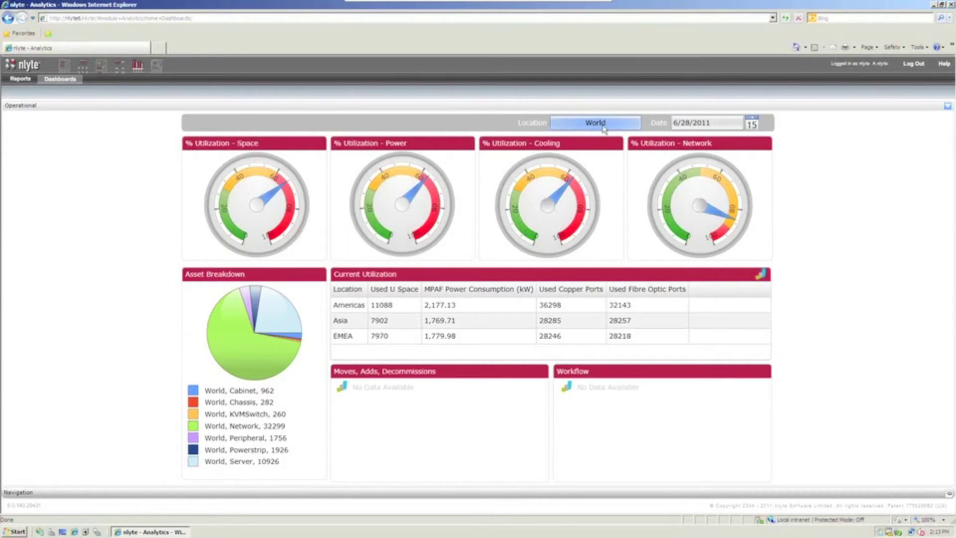
{"action": "left_click", "coordinate": [604, 128]}
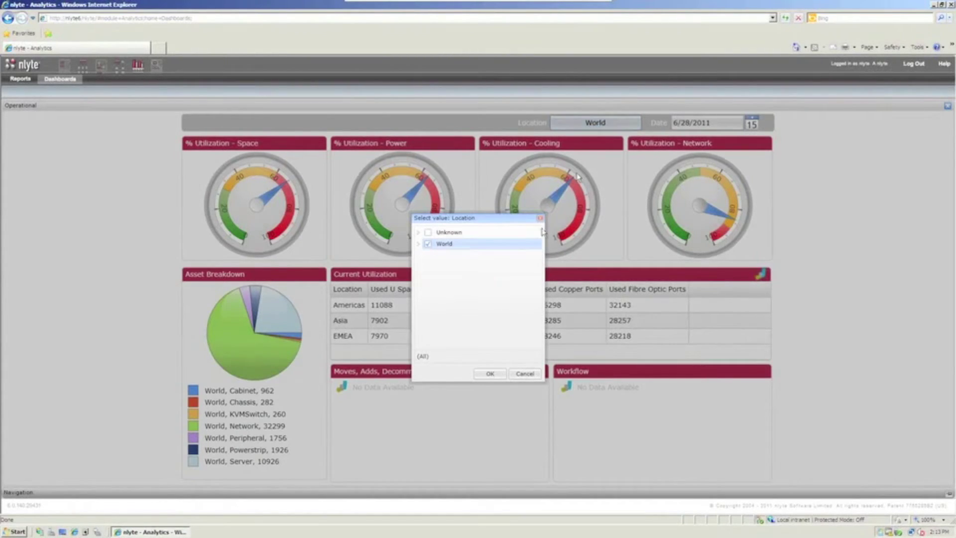
{"action": "left_click", "coordinate": [417, 244]}
{"action": "left_click", "coordinate": [523, 375]}
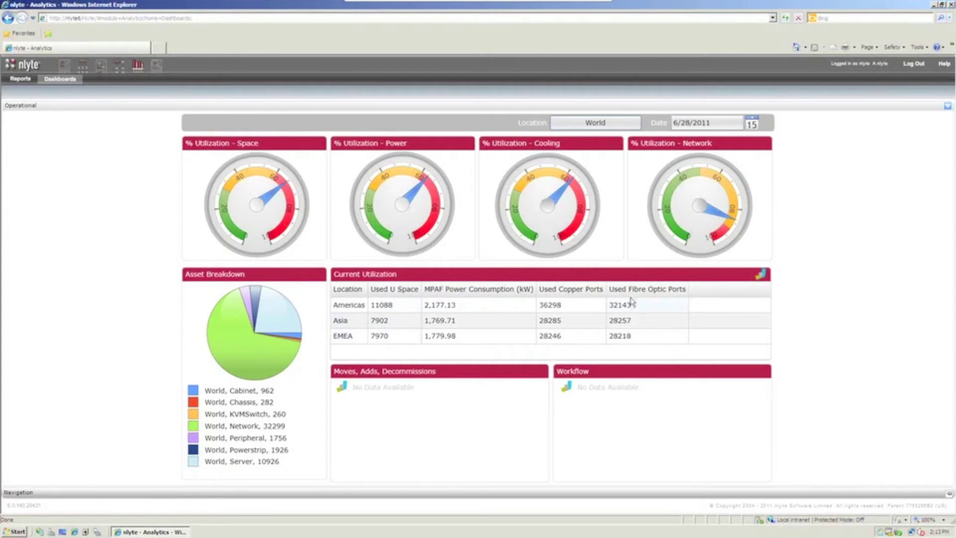
- Drill into Top Power Consumers, expand the dashboard navigation strip, then go to Reports
{"action": "left_click", "coordinate": [760, 278]}
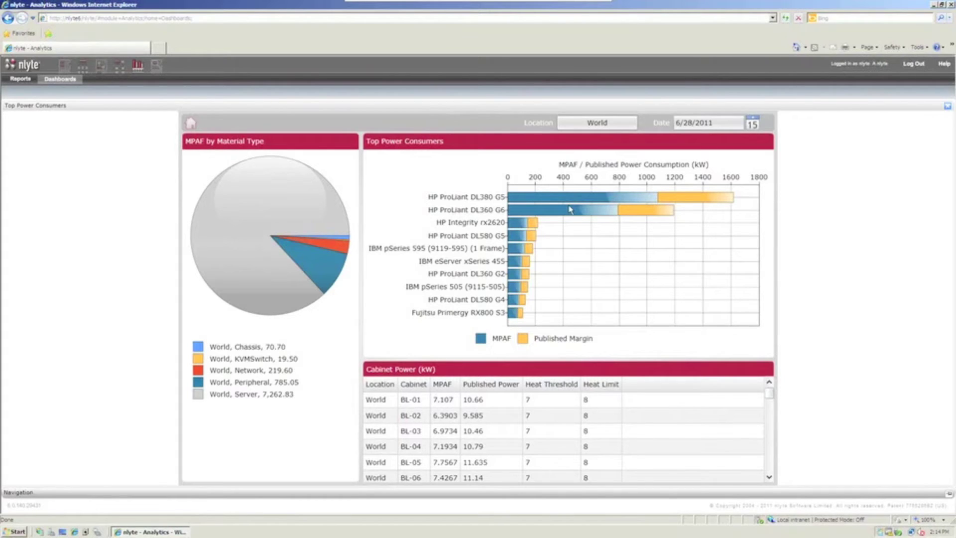
{"action": "left_click", "coordinate": [949, 495]}
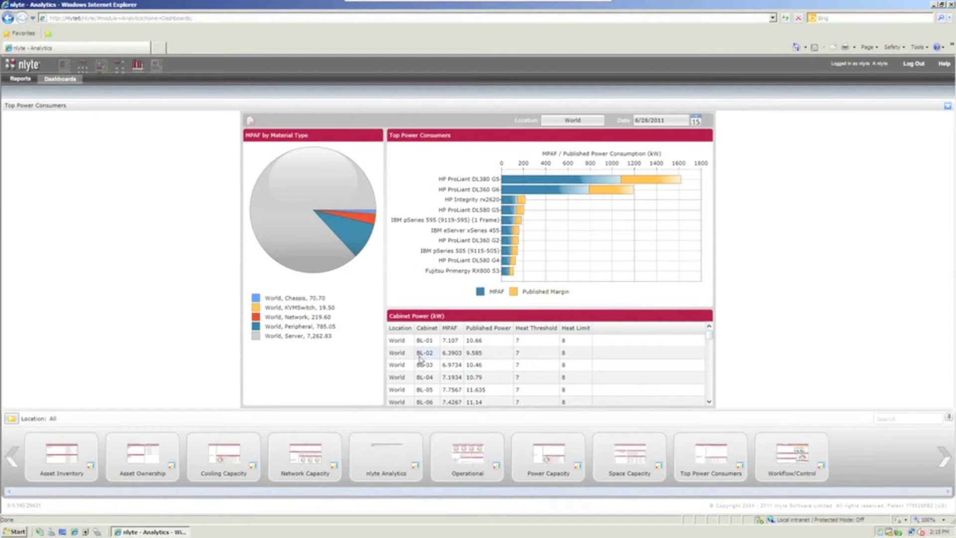
{"action": "left_click", "coordinate": [26, 80]}
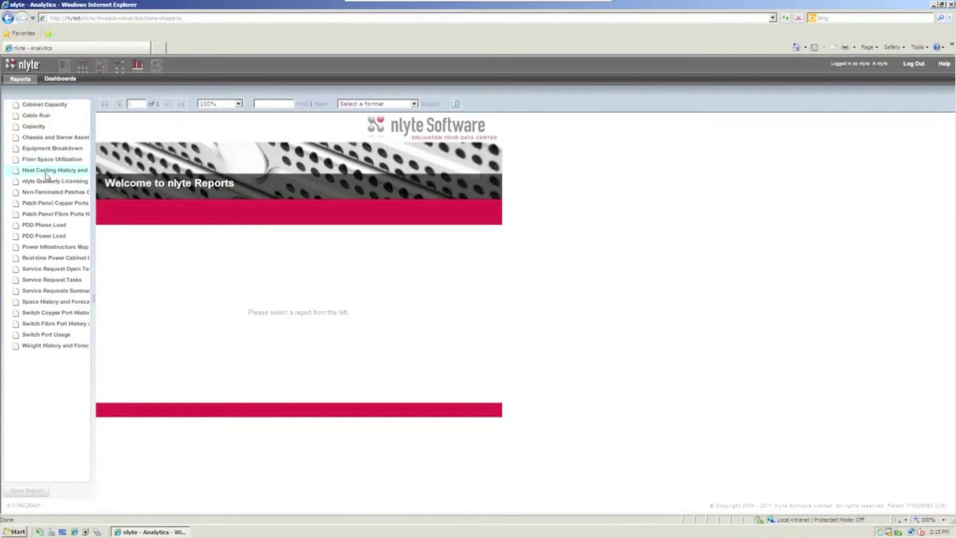
- Browse the report list, select Equipment Breakdown, and generate that report
{"action": "left_click", "coordinate": [47, 172]}
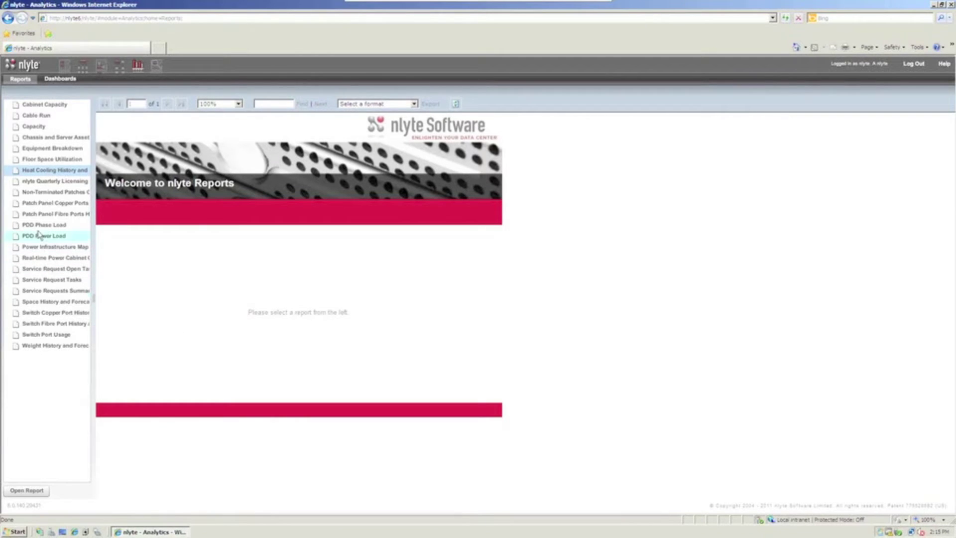
{"action": "left_click", "coordinate": [27, 214]}
{"action": "left_click", "coordinate": [42, 281]}
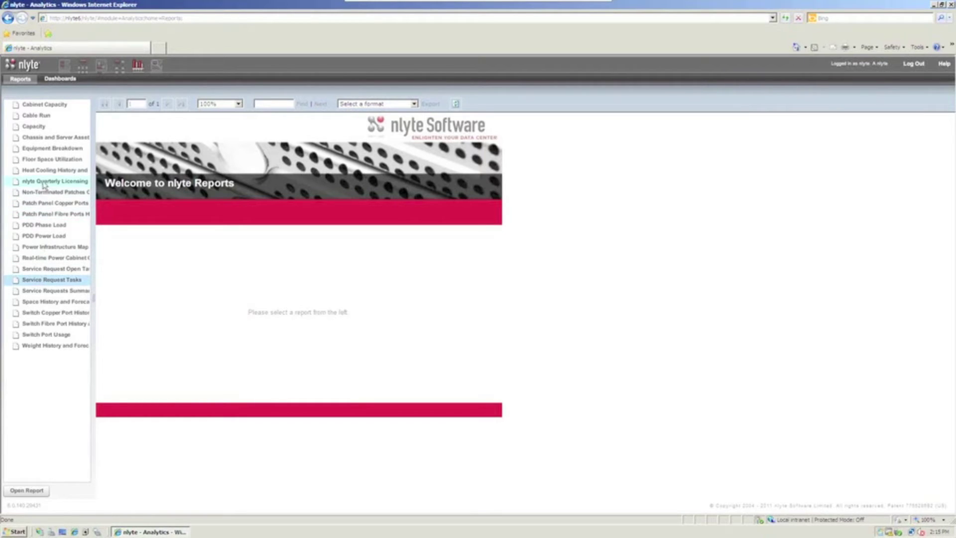
{"action": "left_click", "coordinate": [41, 149]}
{"action": "left_click", "coordinate": [33, 489]}
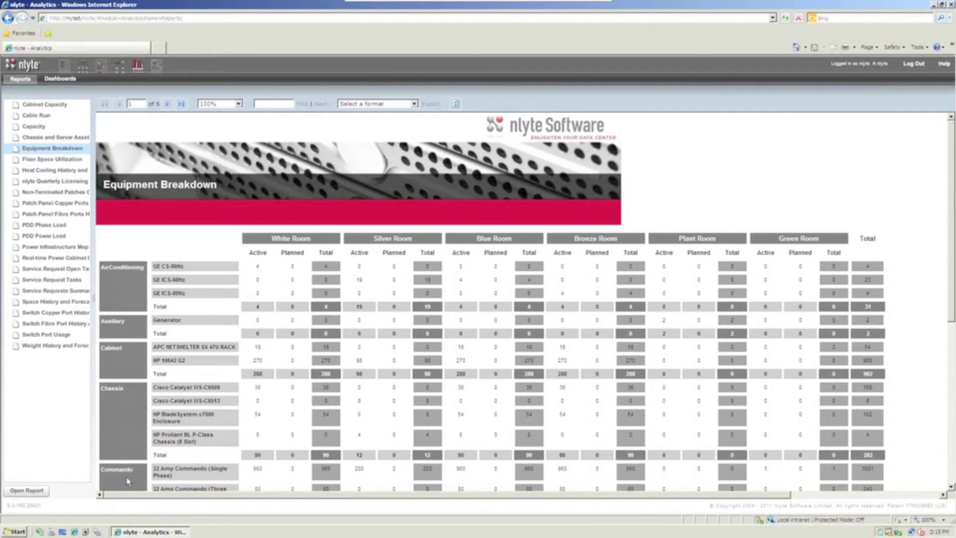
- Review the Equipment Breakdown room counts, then switch to the Floor Planner module
{"action": "scroll", "coordinate": [125, 481], "scroll_direction": "down", "scroll_amount": 5}
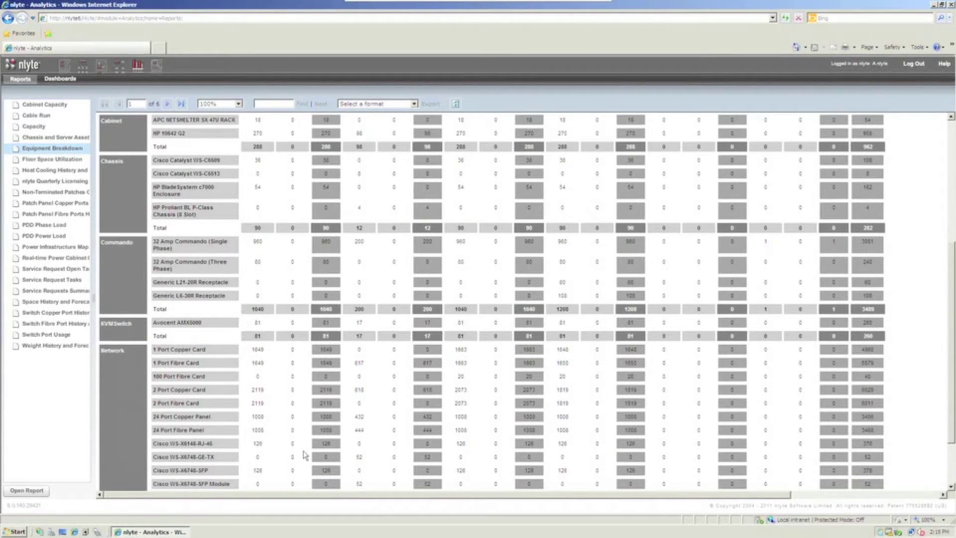
{"action": "scroll", "coordinate": [305, 454], "scroll_direction": "up", "scroll_amount": 5}
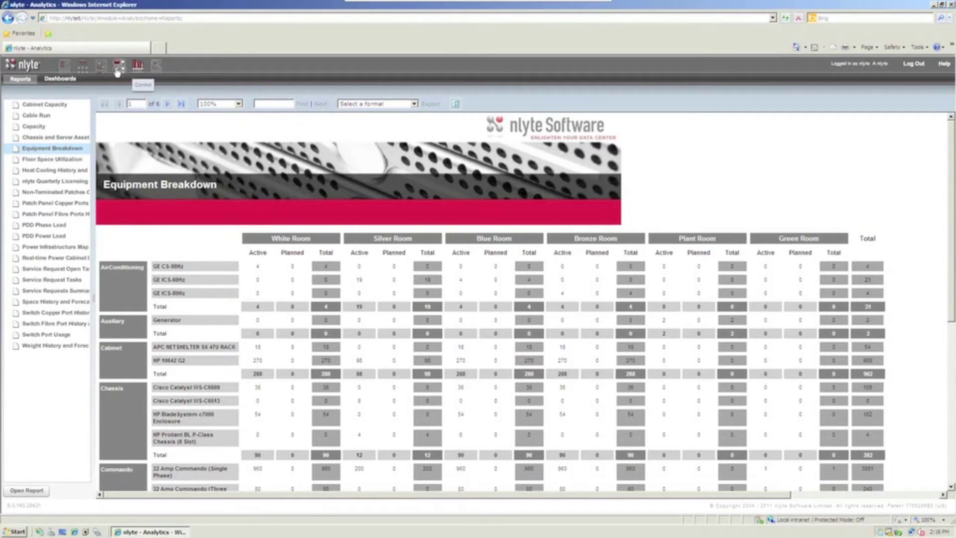
{"action": "left_click", "coordinate": [99, 70]}
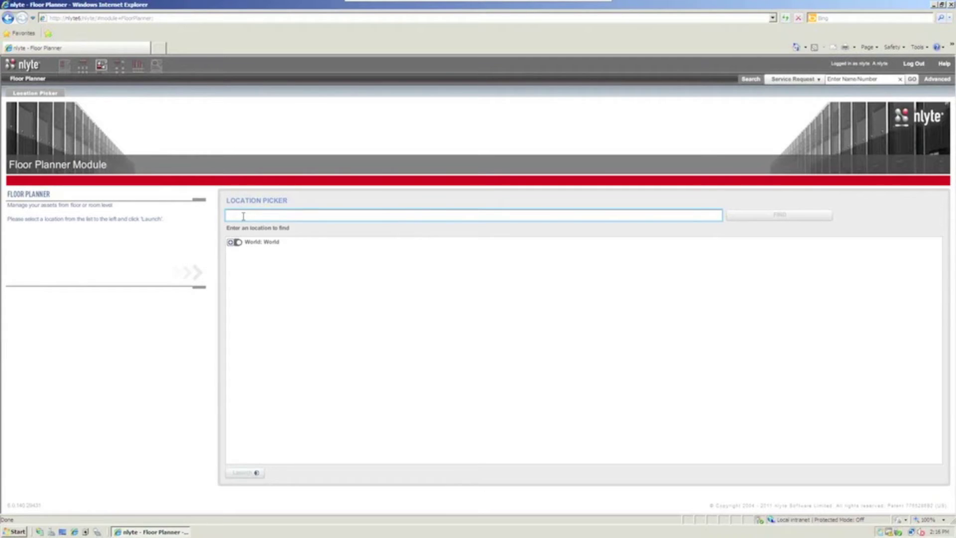
- Search the Location Picker for the Silver Room and open its floor plan
{"action": "type", "text": "4"}
{"action": "left_click", "coordinate": [774, 215]}
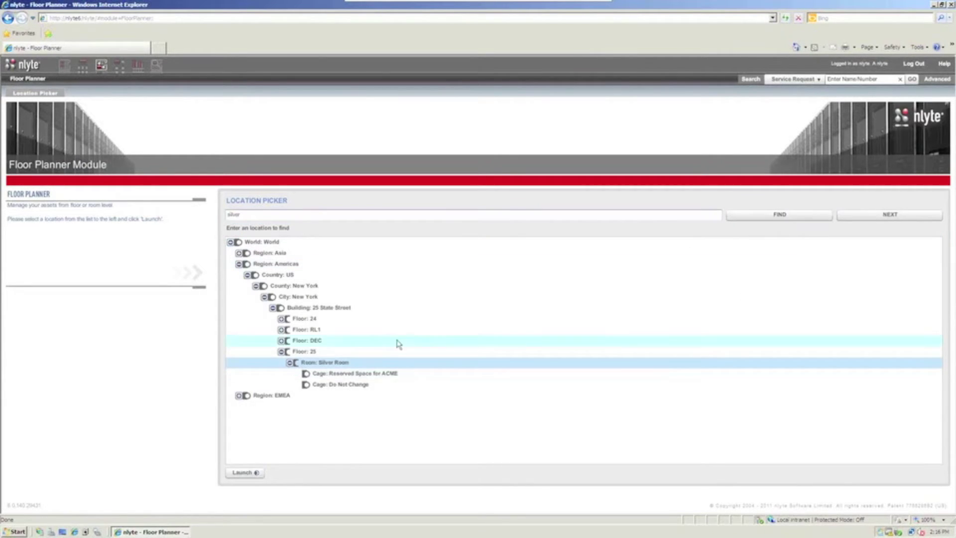
{"action": "left_click", "coordinate": [245, 472]}
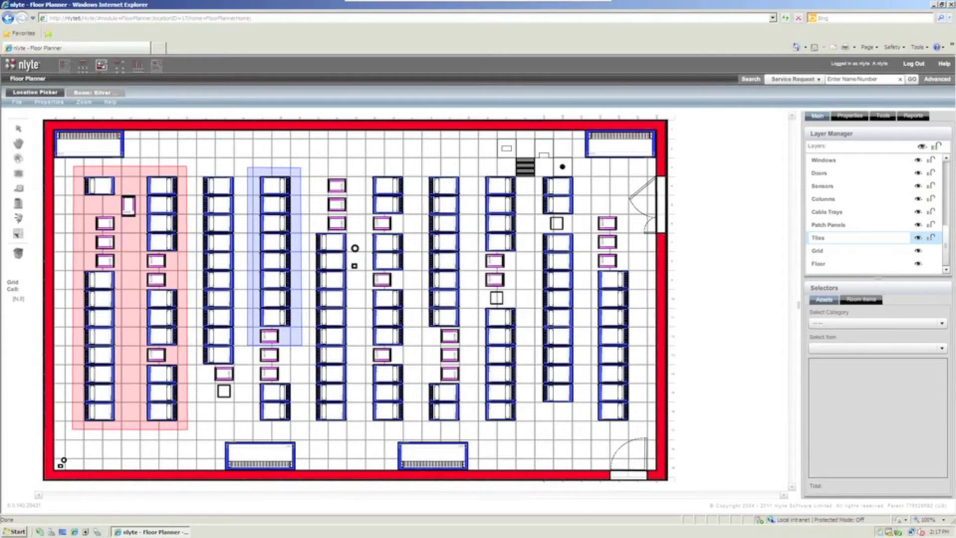
- Show the Reports pane in the Silver Room floor plan's side panel
{"action": "left_click", "coordinate": [909, 118]}
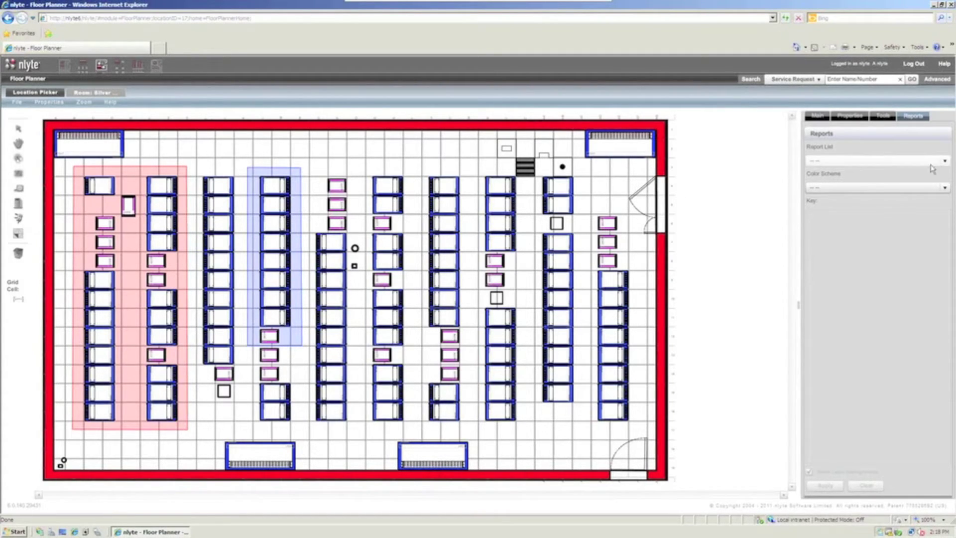
- Colour the cabinets with the Cabinet Free Space (U) report using the Regular Scheme
{"action": "left_click", "coordinate": [945, 161]}
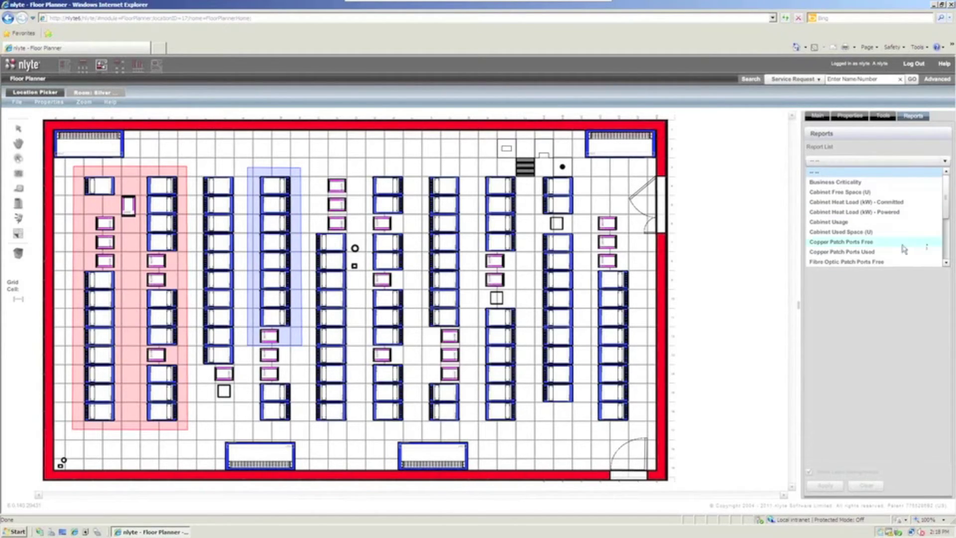
{"action": "left_click", "coordinate": [849, 194]}
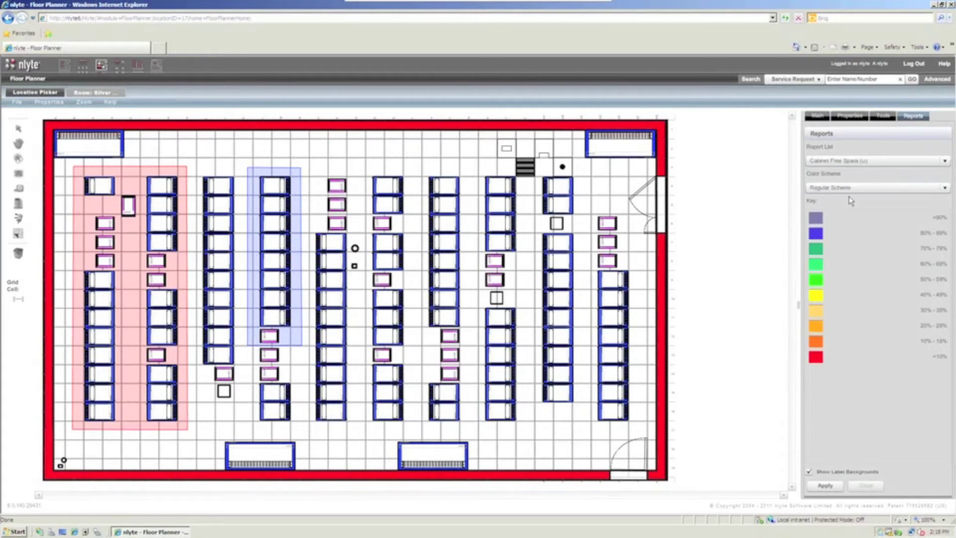
{"action": "left_click", "coordinate": [836, 485]}
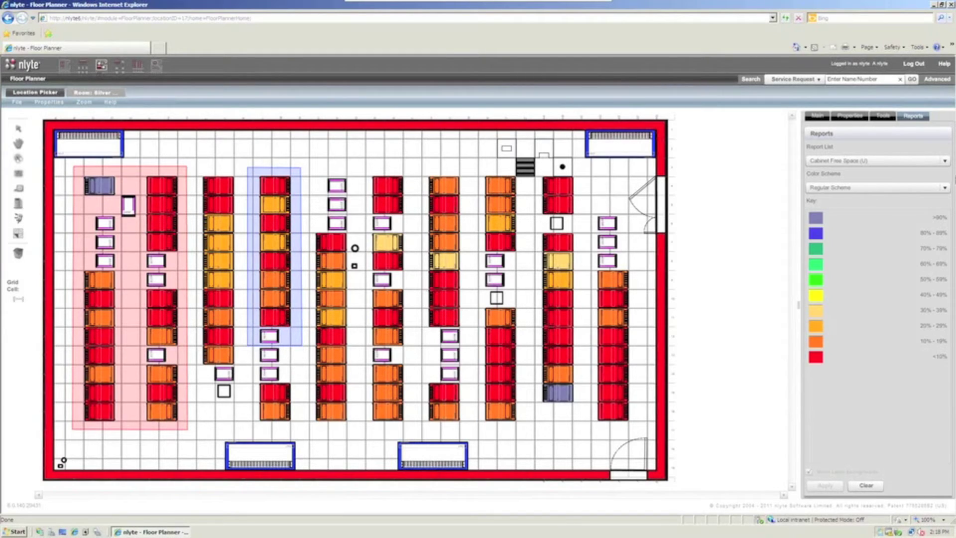
{"action": "left_click", "coordinate": [944, 161]}
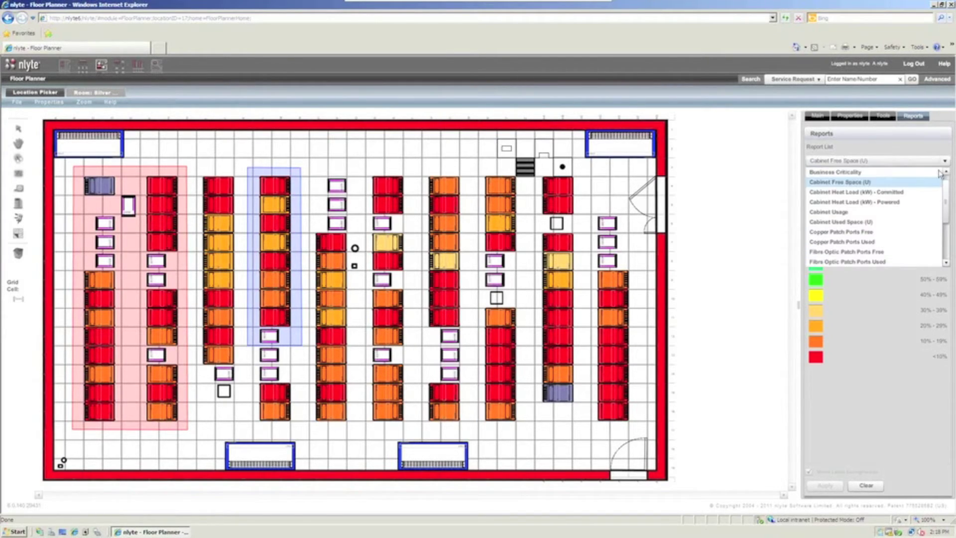
- Recolour cabinets by Cabinet Heat Load (kW) - Powered and select cabinet SI-A15
{"action": "left_click", "coordinate": [863, 202]}
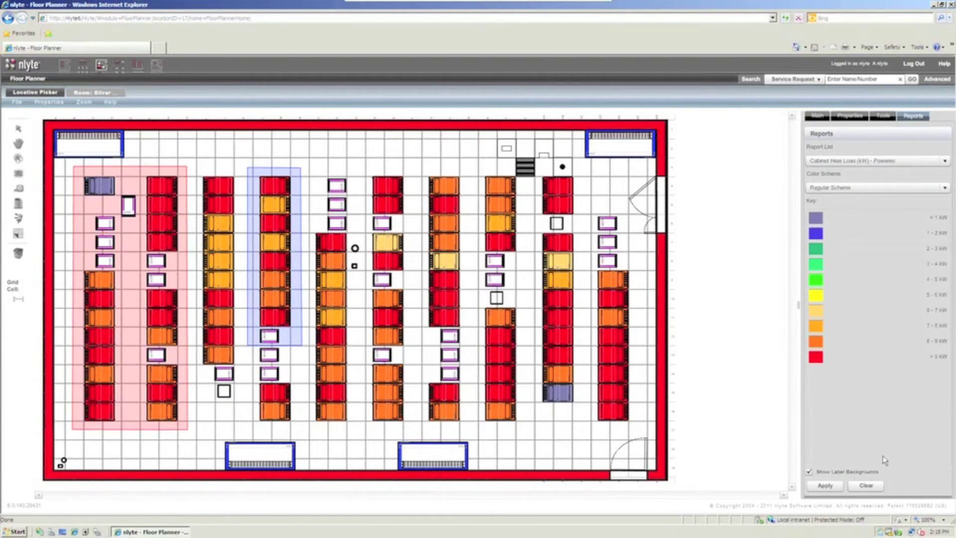
{"action": "left_click", "coordinate": [822, 488]}
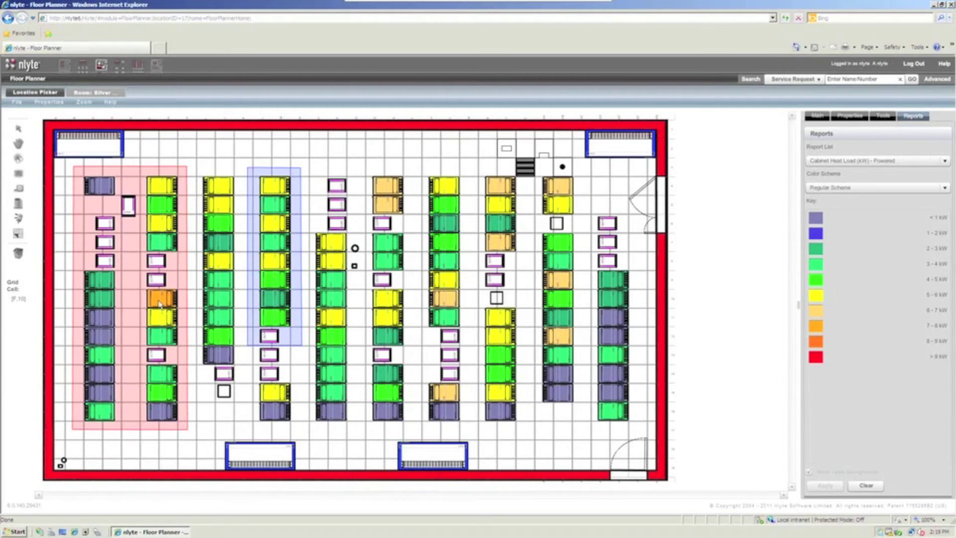
{"action": "left_click", "coordinate": [159, 304]}
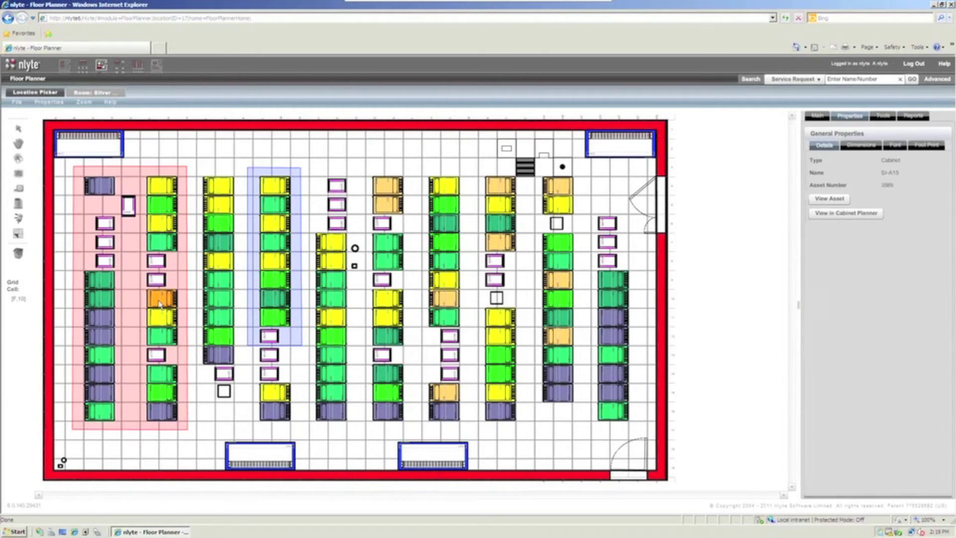
- Open cabinet SI-A15's asset record and load its Cabinet Planner view
{"action": "left_click", "coordinate": [826, 199]}
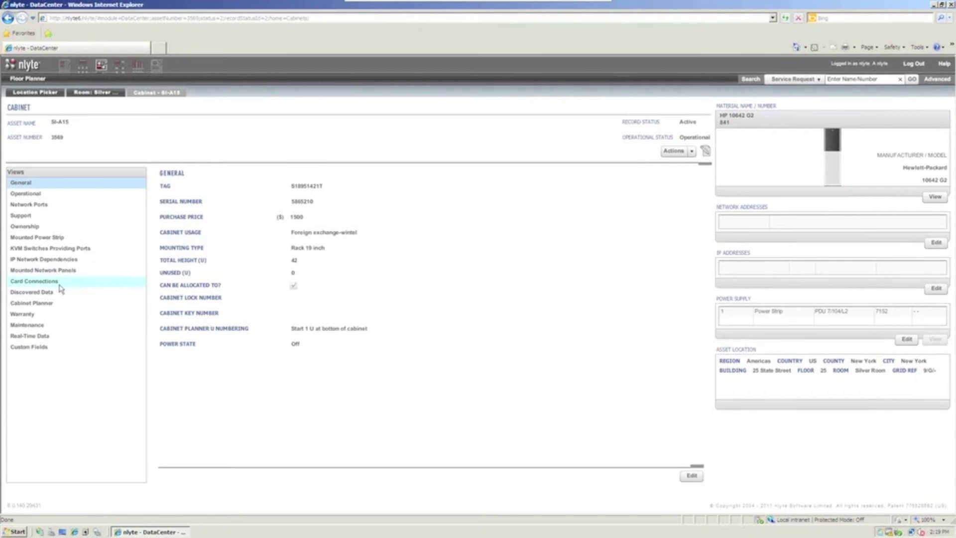
{"action": "left_click", "coordinate": [40, 303]}
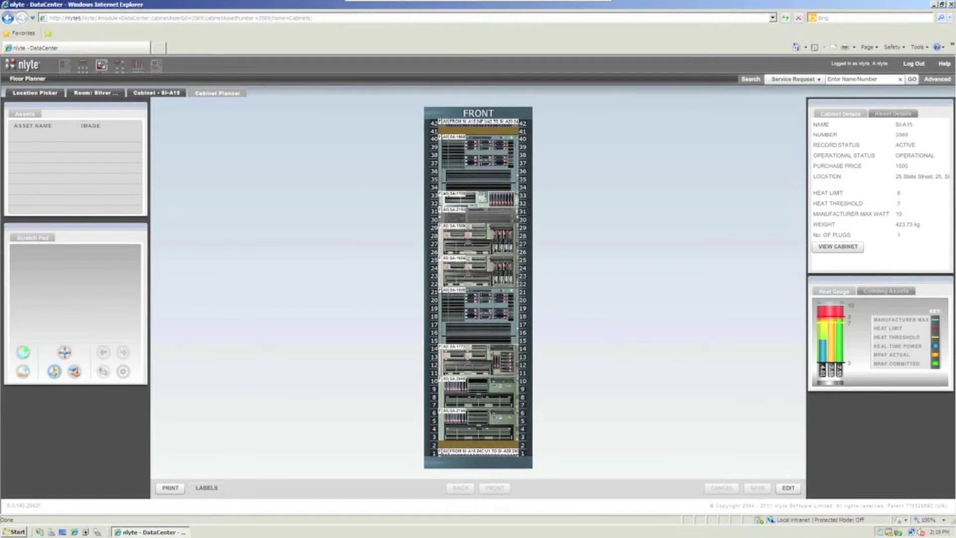
- View cabinet SI-A15's rack from the back and in 3-D, then start editing its front elevation
{"action": "left_click", "coordinate": [439, 114]}
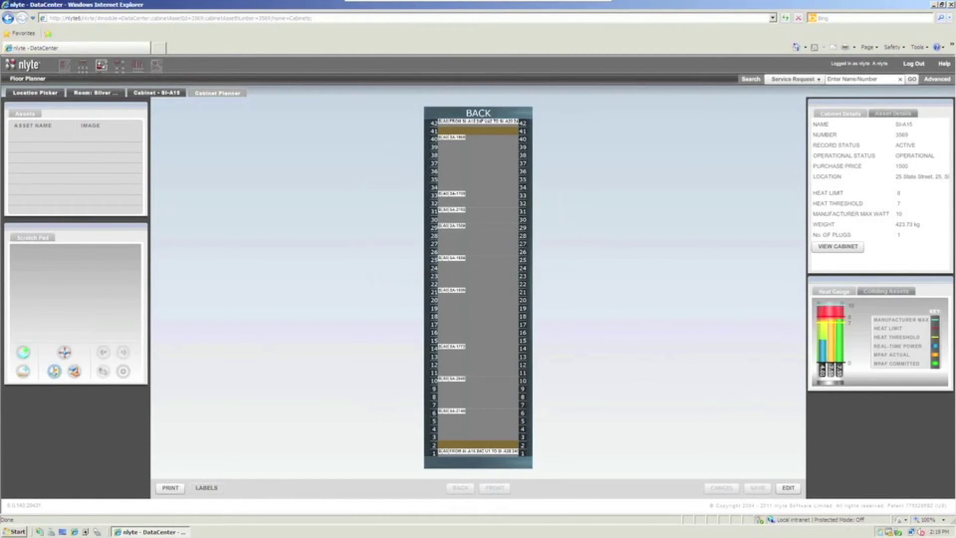
{"action": "left_click", "coordinate": [506, 116]}
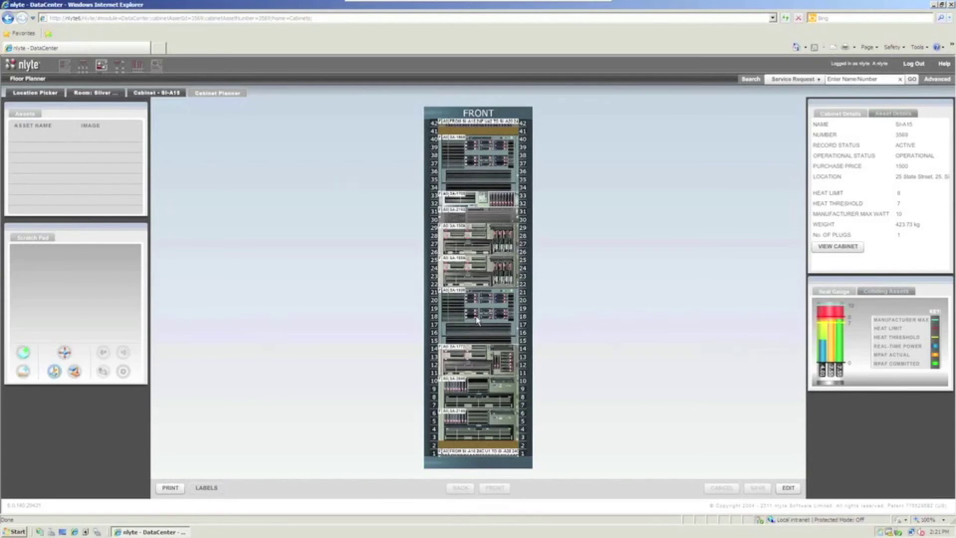
{"action": "left_click", "coordinate": [788, 488]}
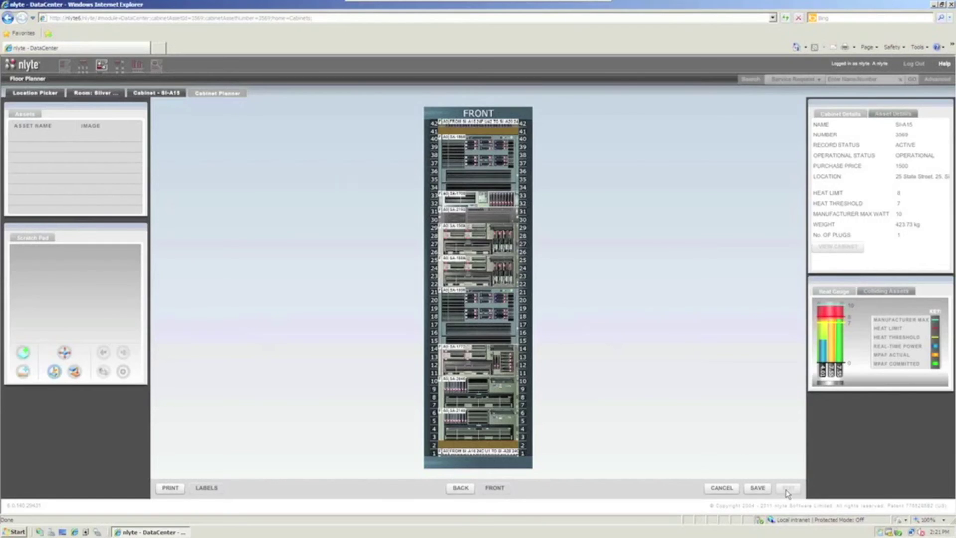
- Move server SA-1956 from U16–U21 onto the scratch pad, then drop it back into slots 16–21
{"action": "left_click_drag", "start_coordinate": [492, 317], "coordinate": [233, 357]}
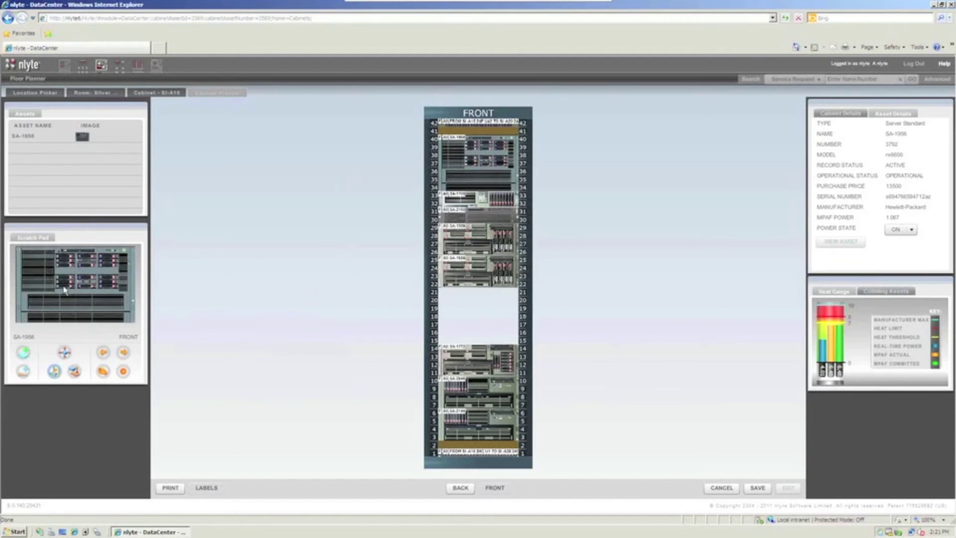
{"action": "left_click_drag", "start_coordinate": [71, 277], "coordinate": [435, 347]}
{"action": "left_click_drag", "start_coordinate": [68, 290], "coordinate": [438, 346]}
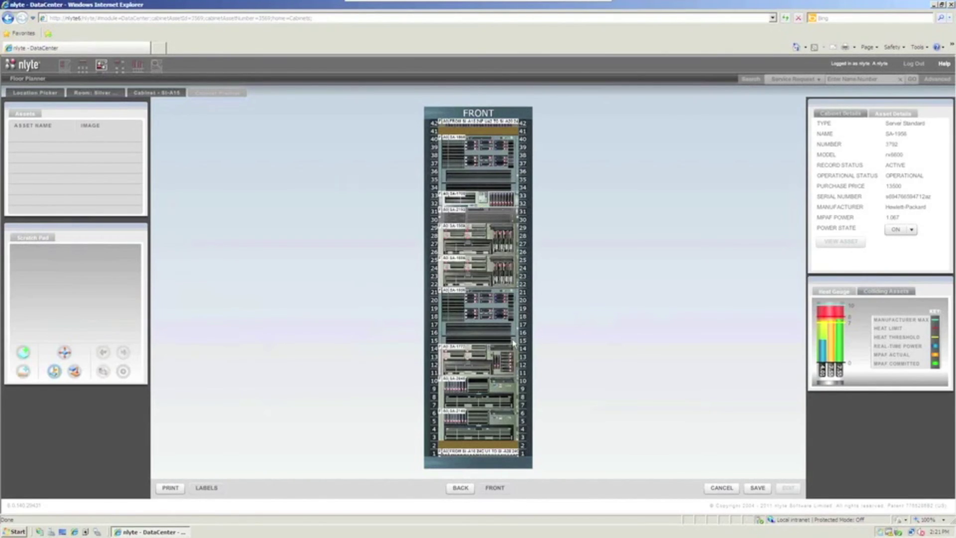
- Cancel the rack edits and open server SA-1956's asset record from Asset Details
{"action": "left_click", "coordinate": [722, 487]}
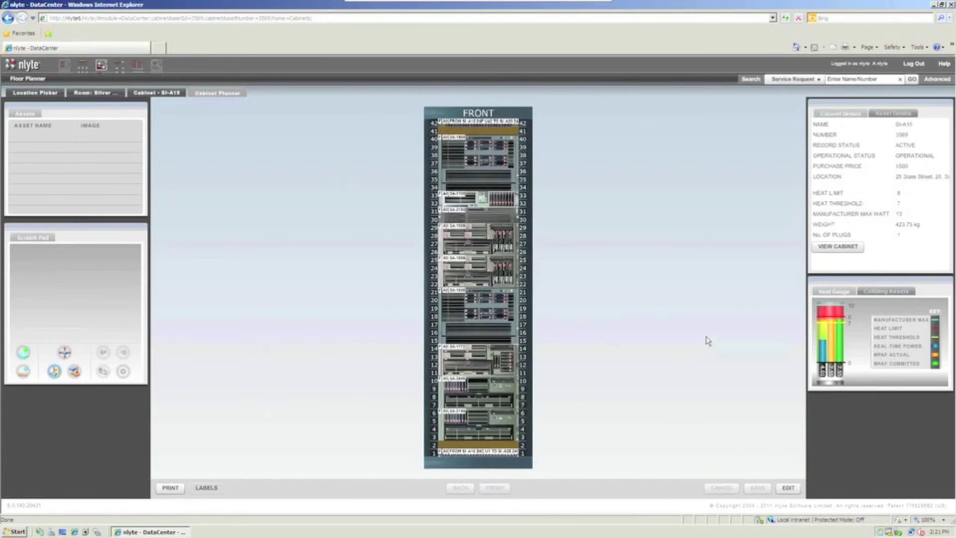
{"action": "left_click", "coordinate": [891, 115]}
{"action": "left_click", "coordinate": [478, 304]}
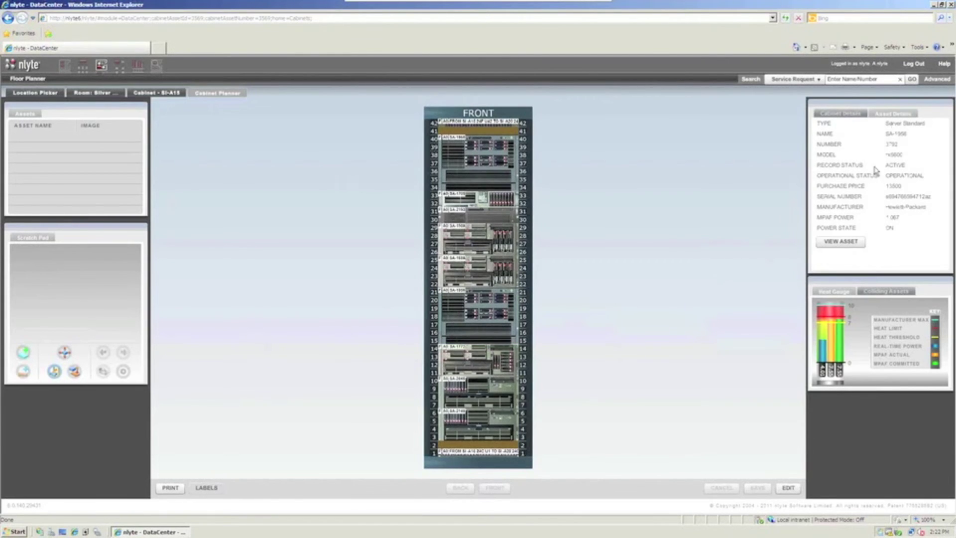
{"action": "left_click", "coordinate": [851, 246]}
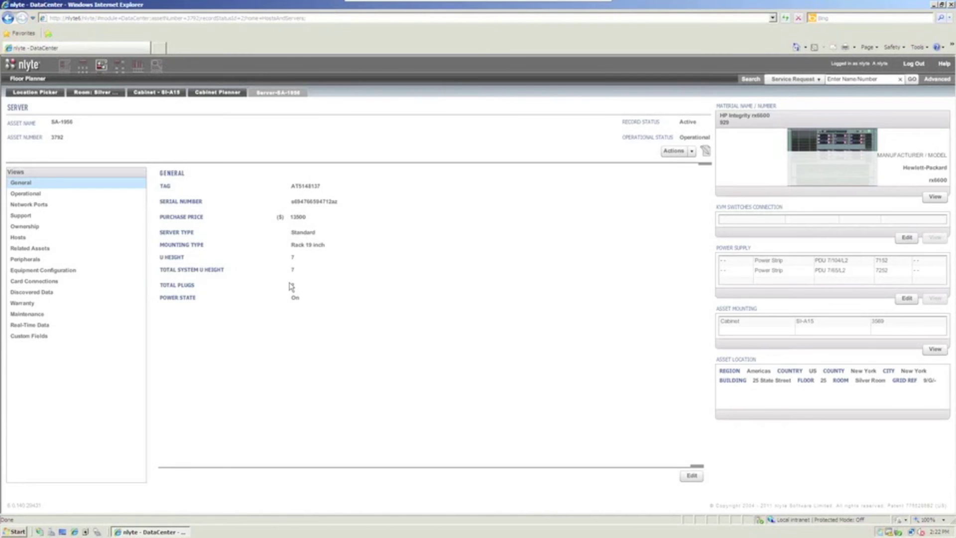
- Review SA-1956's operational details and network ports, selecting the copper Data row, then its support groups
{"action": "left_click", "coordinate": [36, 196]}
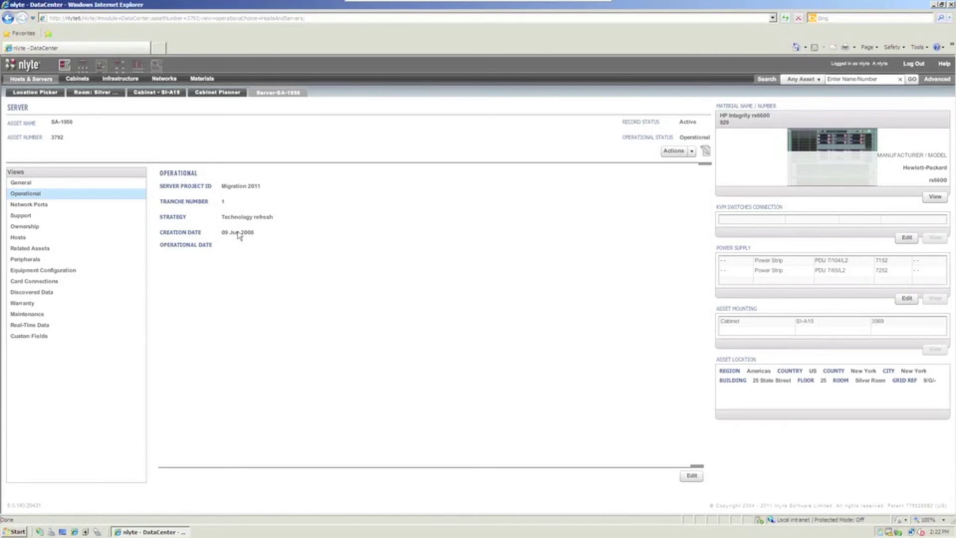
{"action": "left_click", "coordinate": [40, 206]}
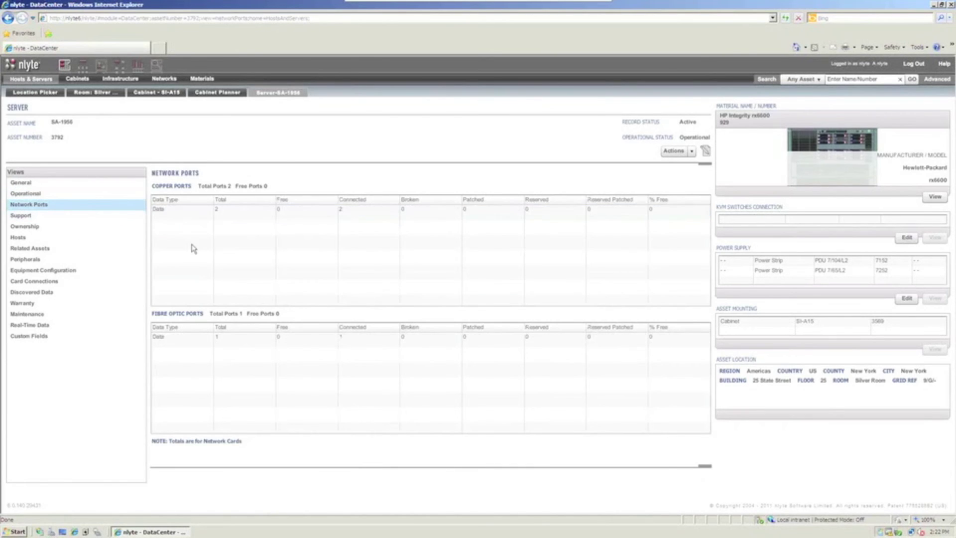
{"action": "left_click", "coordinate": [217, 210]}
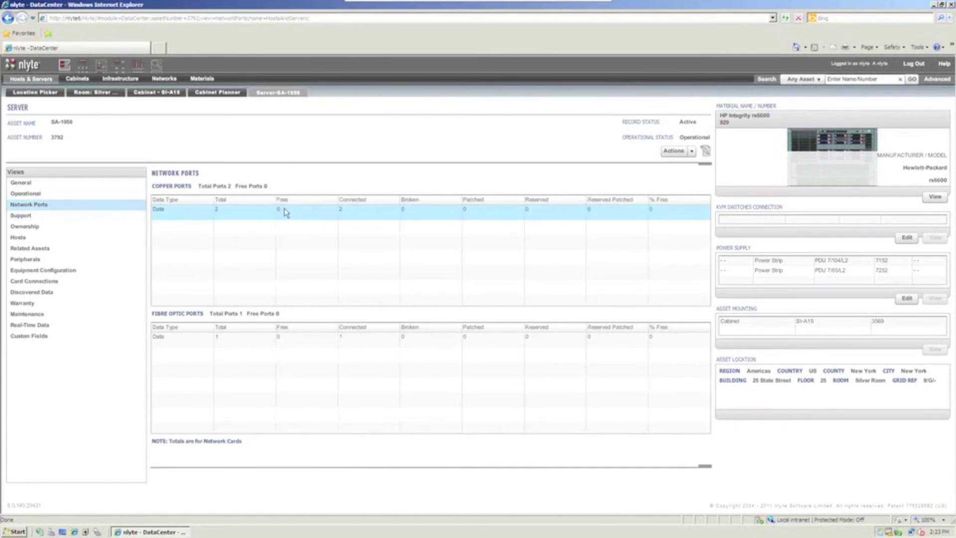
{"action": "left_click", "coordinate": [24, 218]}
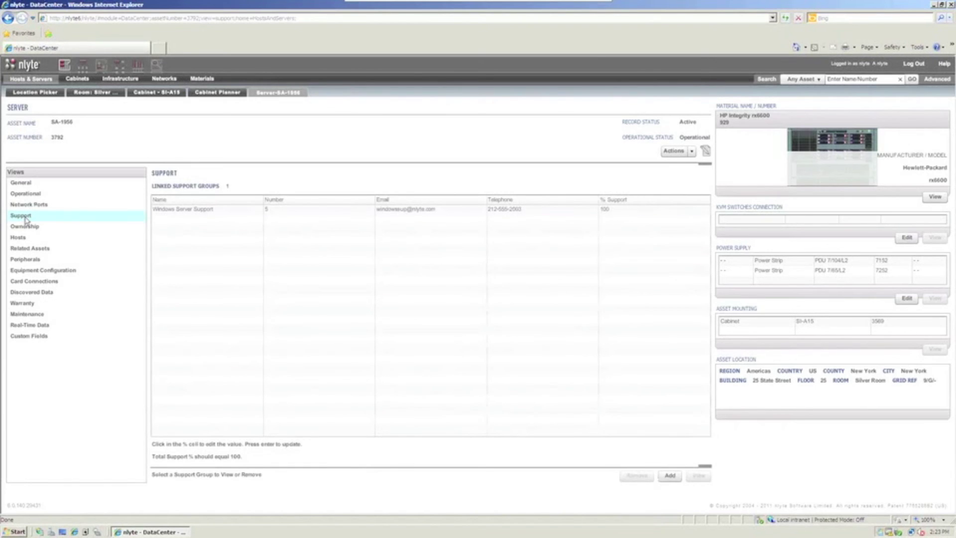
- Select the Windows Server Support group, then view the server's ownership groups and installed hosts
{"action": "left_click", "coordinate": [217, 211]}
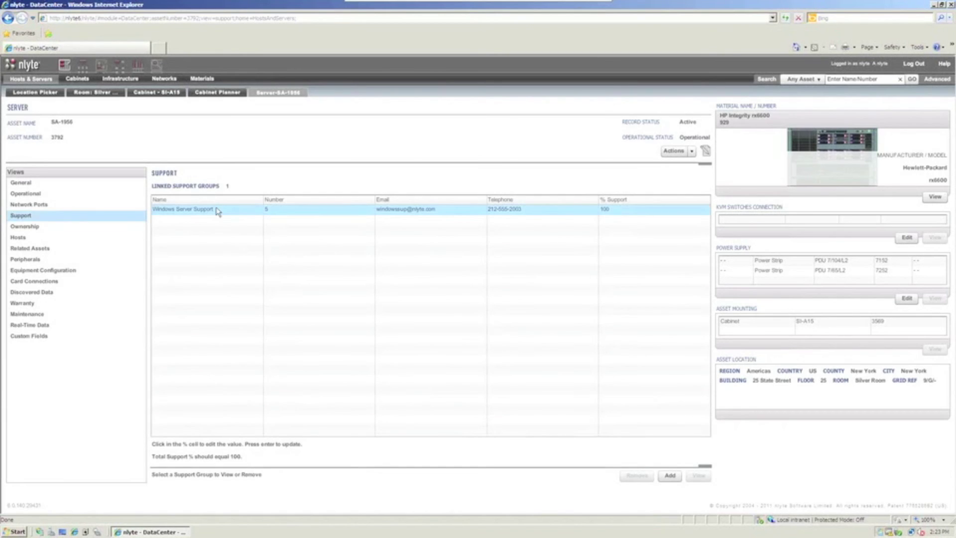
{"action": "left_click", "coordinate": [135, 215]}
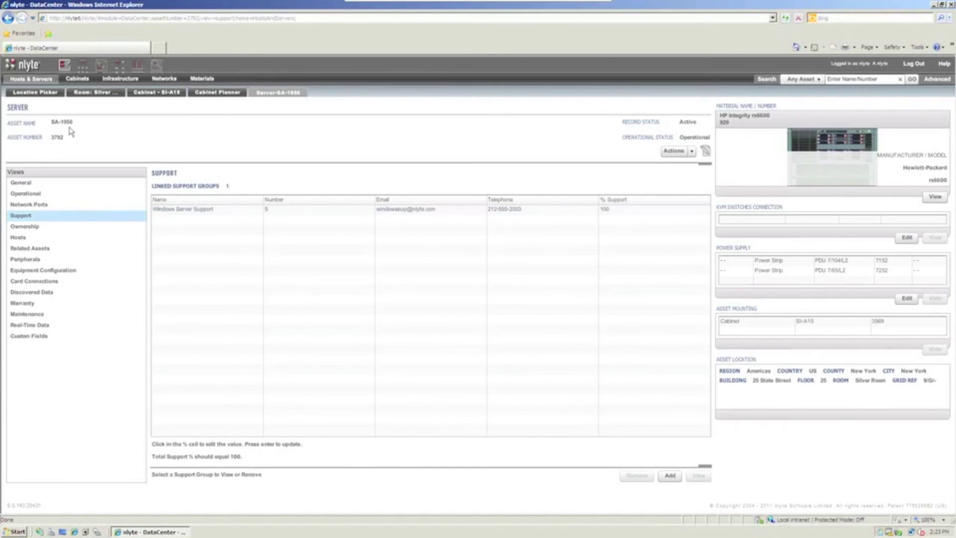
{"action": "left_click", "coordinate": [29, 229]}
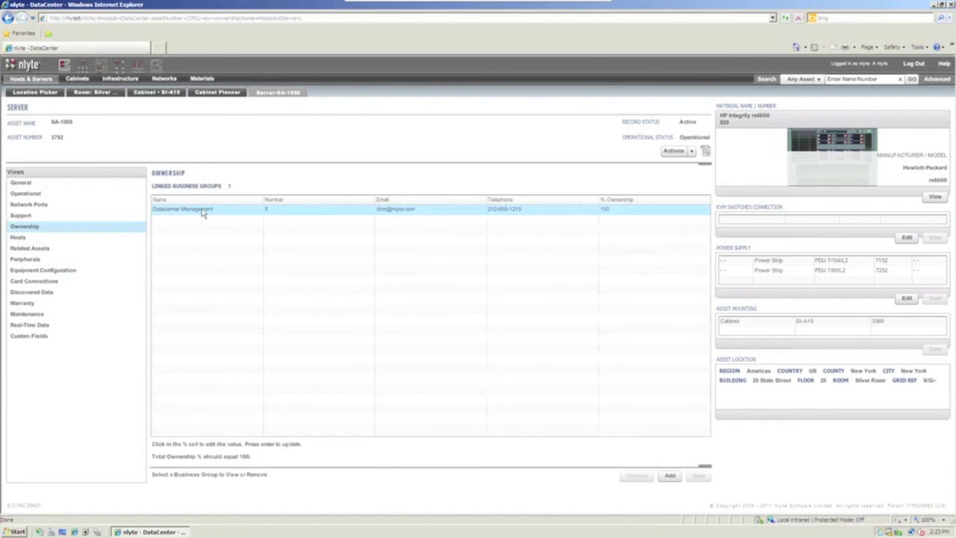
{"action": "left_click", "coordinate": [33, 238]}
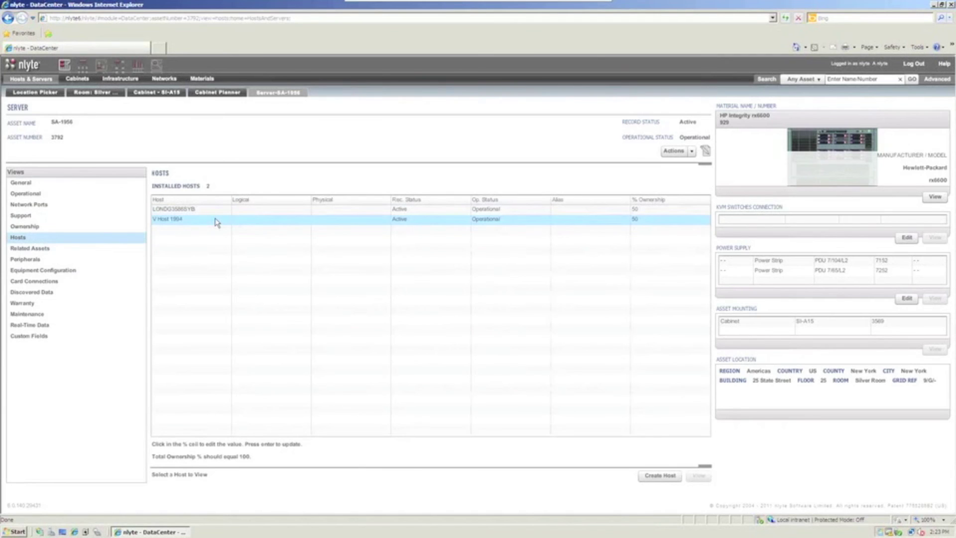
- View the server's related assets, peripherals, equipment configuration and card connections
{"action": "left_click", "coordinate": [44, 252]}
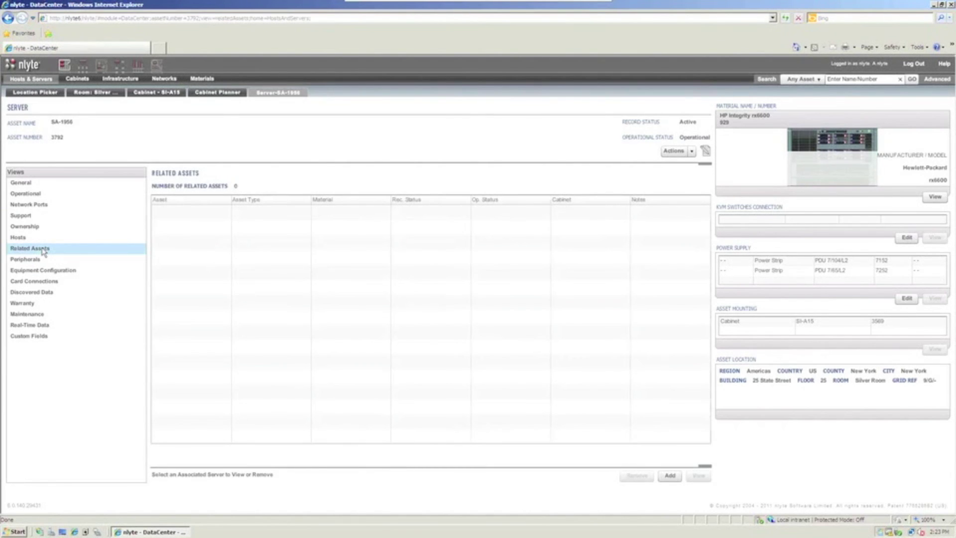
{"action": "left_click", "coordinate": [32, 262]}
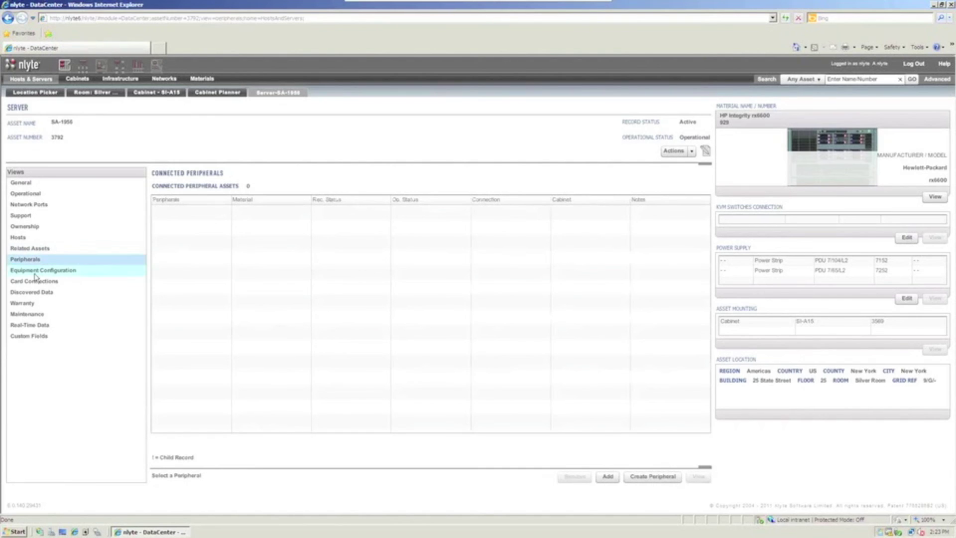
{"action": "left_click", "coordinate": [35, 272]}
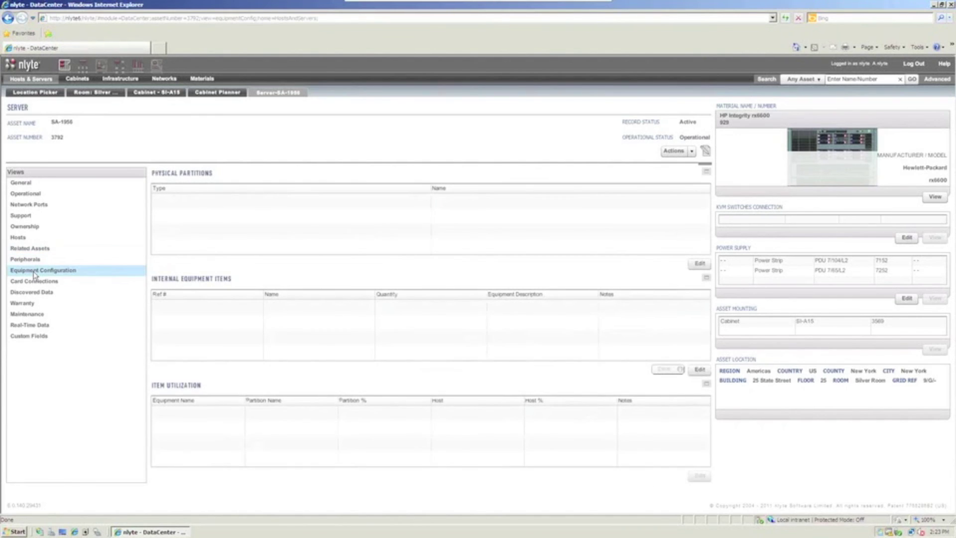
{"action": "left_click", "coordinate": [35, 282]}
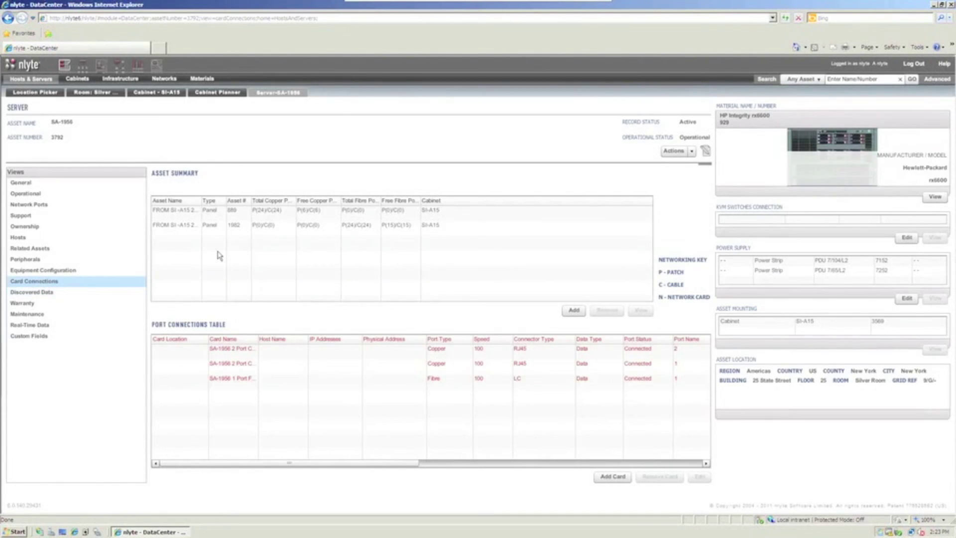
- Trace the first patch panel's connection in the Network Relationship Navigator, then close it and show Discovered Data
{"action": "left_click", "coordinate": [193, 213]}
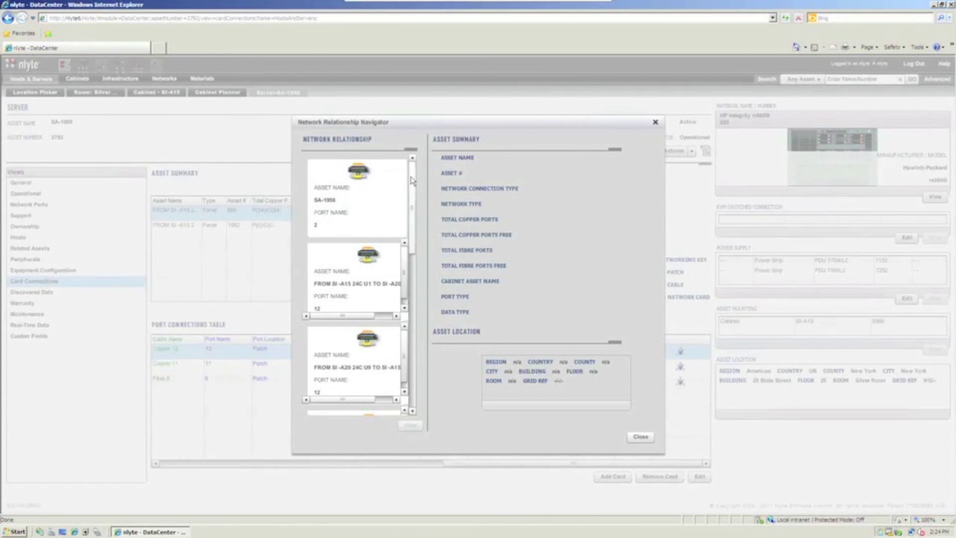
{"action": "left_click_drag", "start_coordinate": [411, 181], "coordinate": [411, 334]}
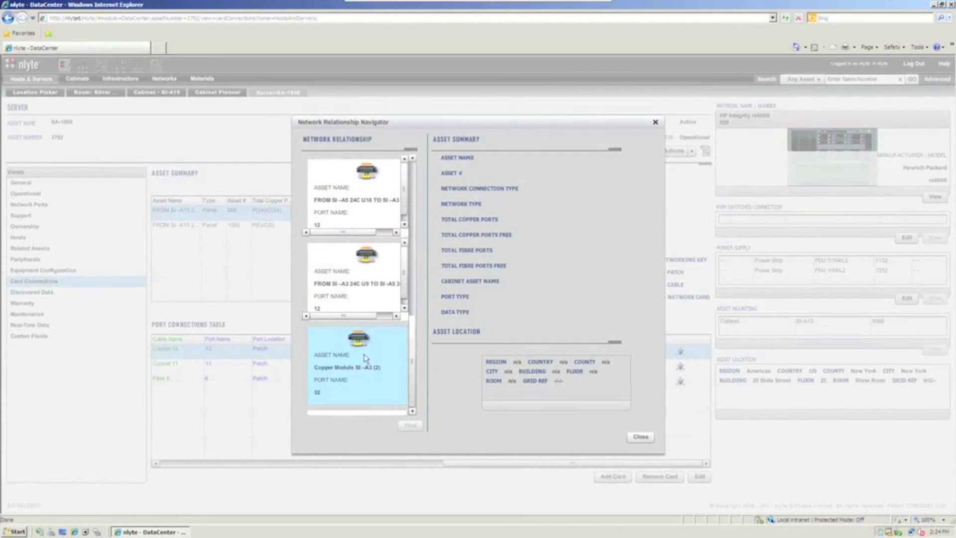
{"action": "left_click", "coordinate": [639, 438]}
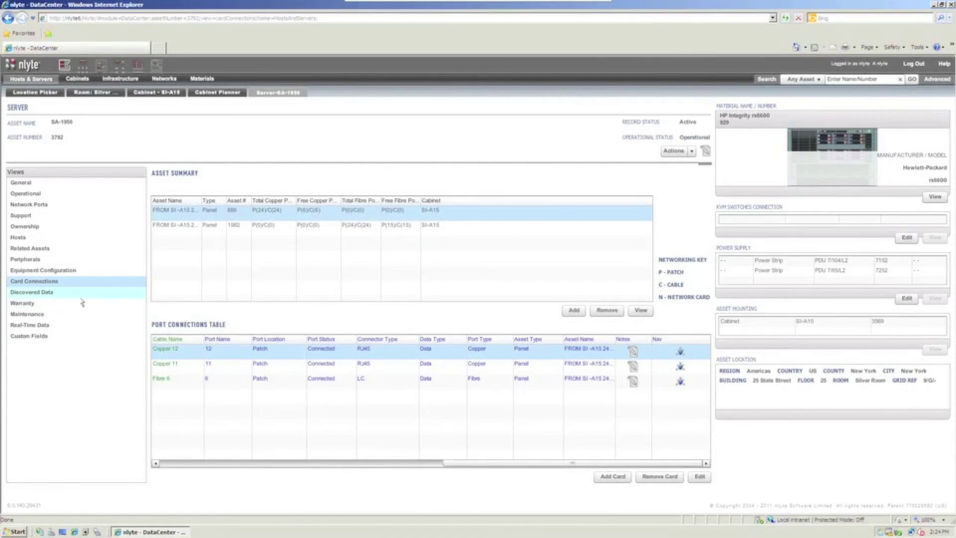
{"action": "left_click", "coordinate": [48, 293]}
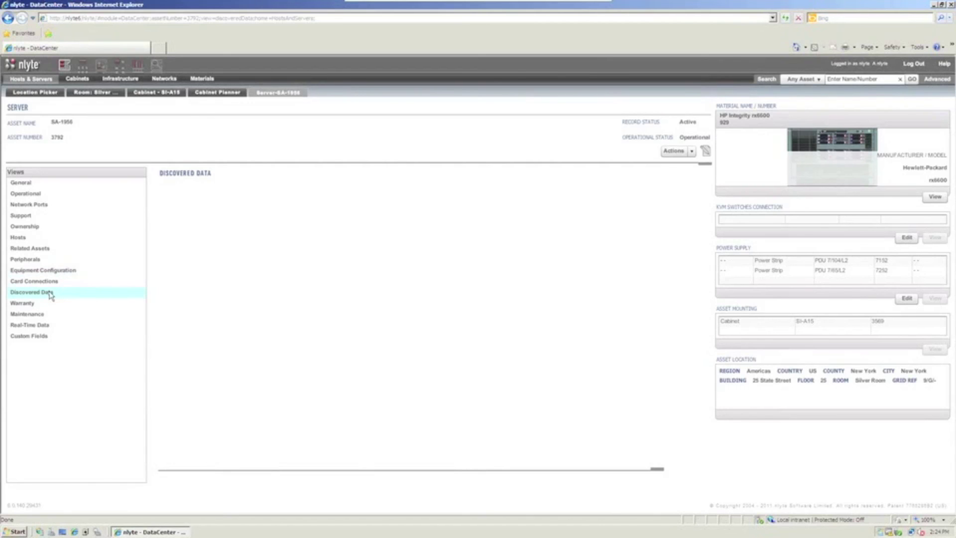
- Show the server's General details and select the first power strip feeding it
{"action": "left_click", "coordinate": [26, 185]}
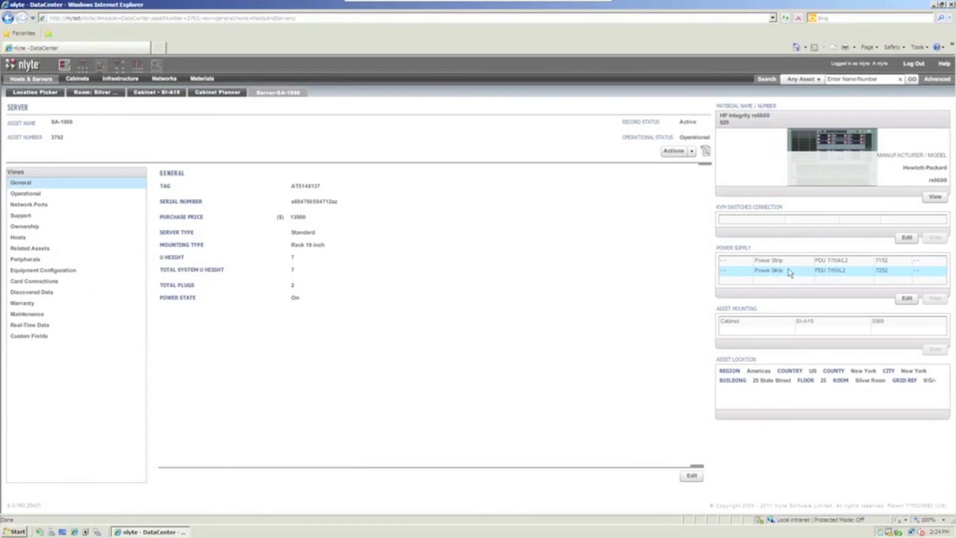
{"action": "left_click", "coordinate": [850, 264]}
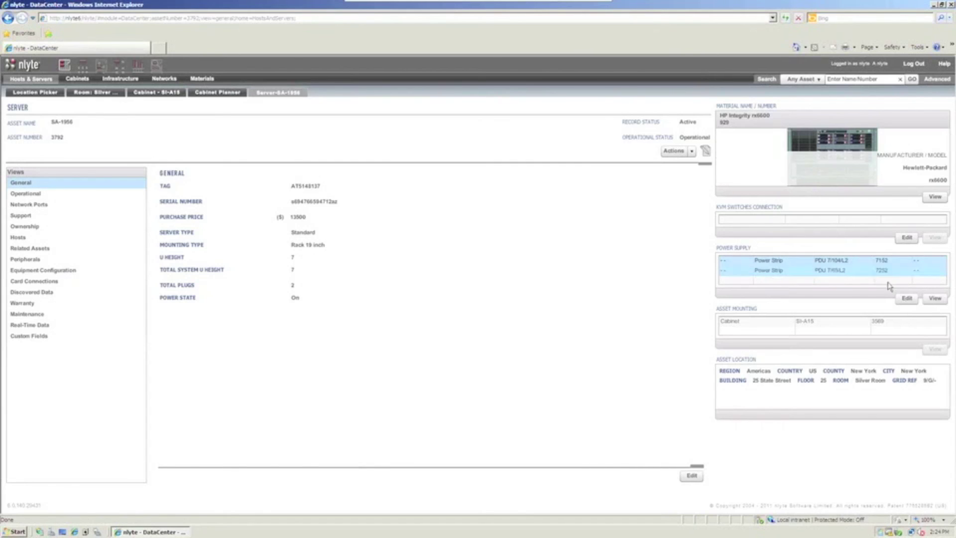
- Open power strip PDU 7/1041.2, then its 32 Amp Commando, then the PDU feeding the Commando
{"action": "left_click", "coordinate": [936, 299]}
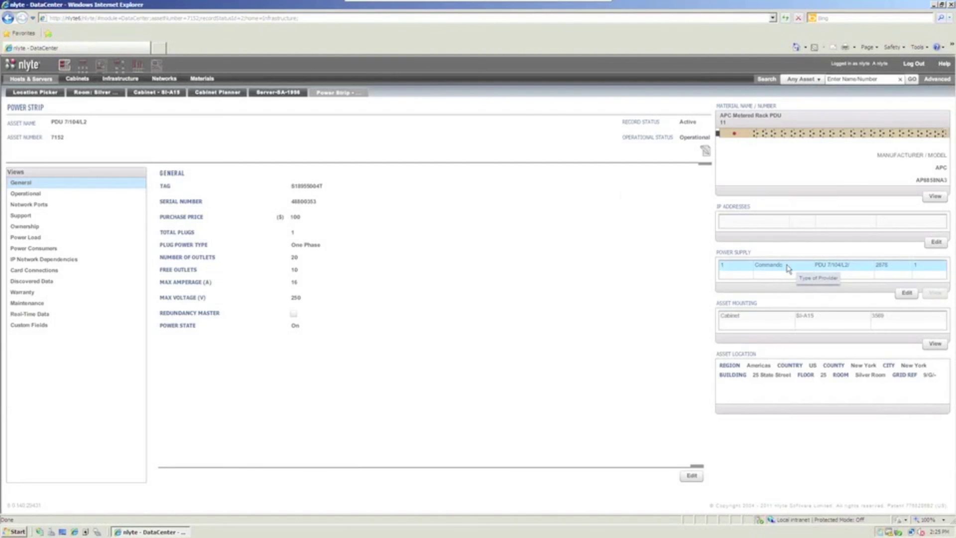
{"action": "left_click", "coordinate": [788, 268]}
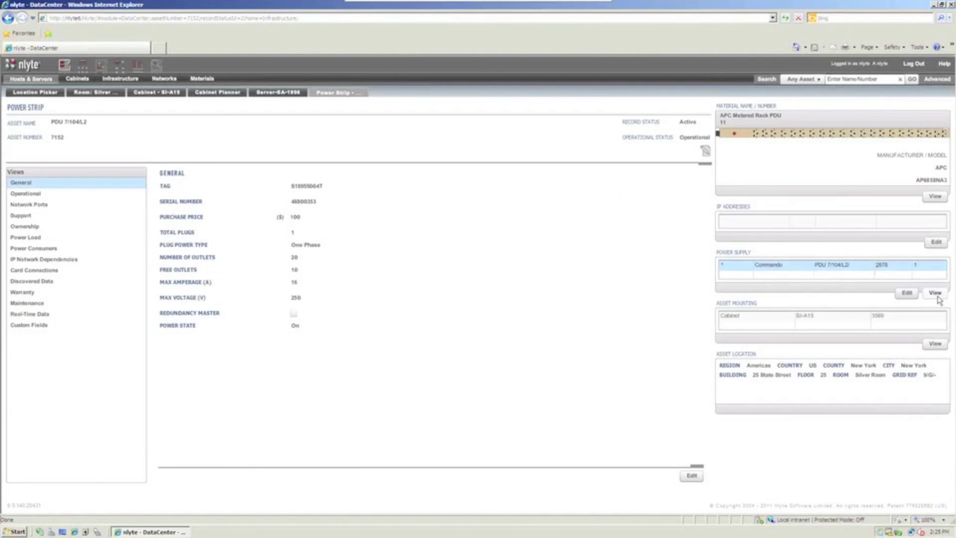
{"action": "left_click", "coordinate": [935, 293]}
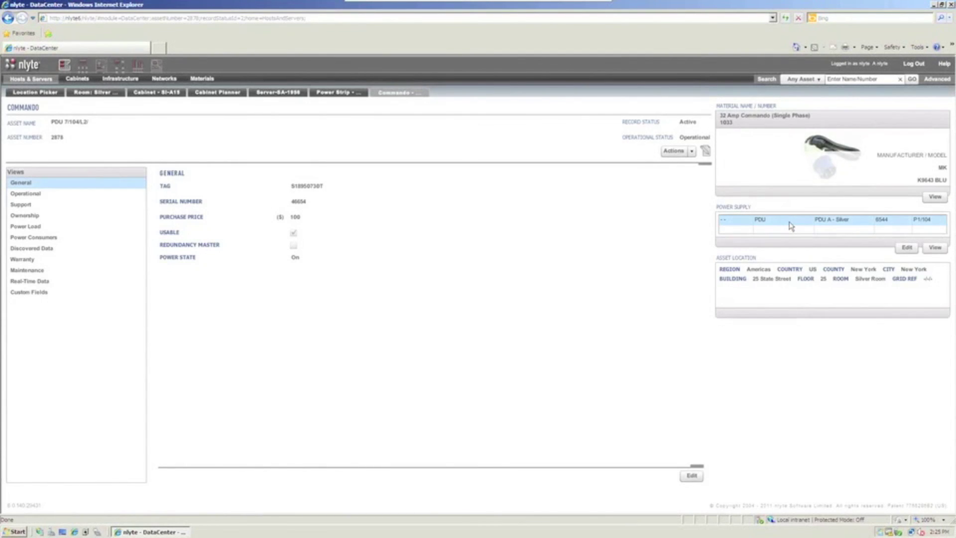
{"action": "left_click", "coordinate": [935, 248]}
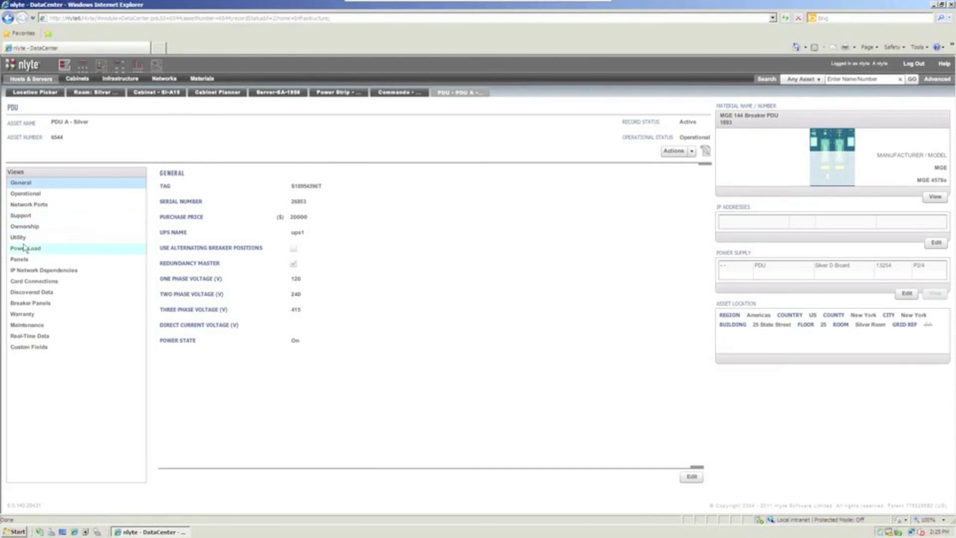
- Review PDU A - Silver's network ports, card connections, panels and utility, then open Silver D Board's record
{"action": "left_click", "coordinate": [23, 205]}
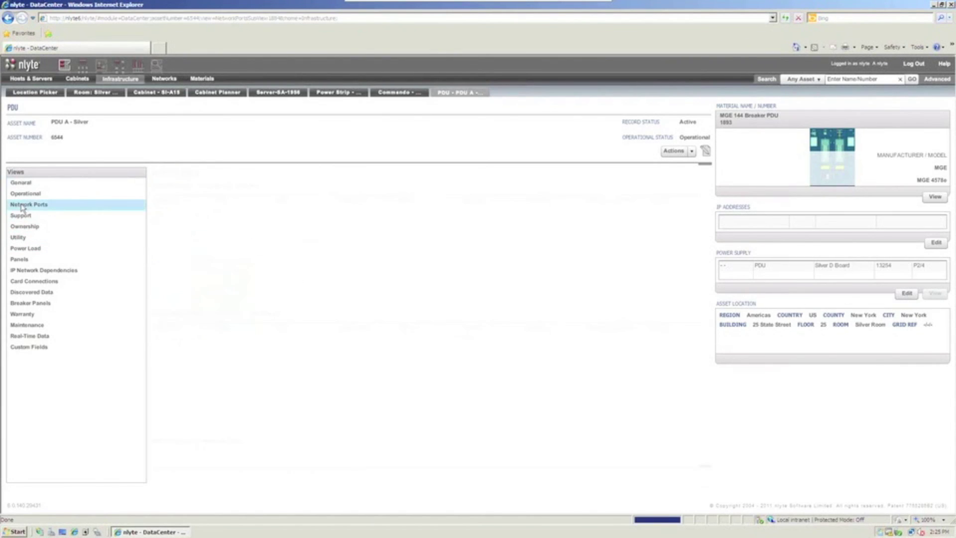
{"action": "left_click", "coordinate": [31, 282]}
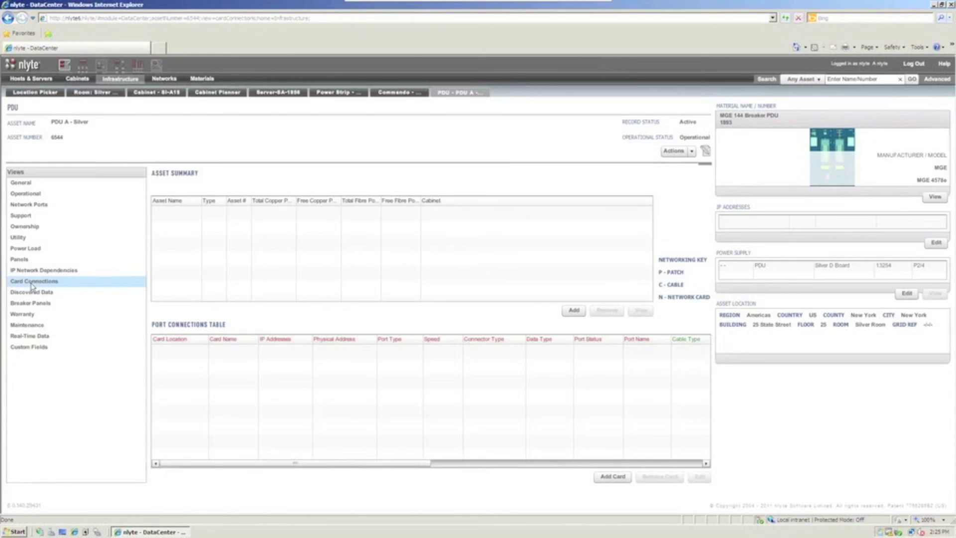
{"action": "left_click", "coordinate": [32, 261]}
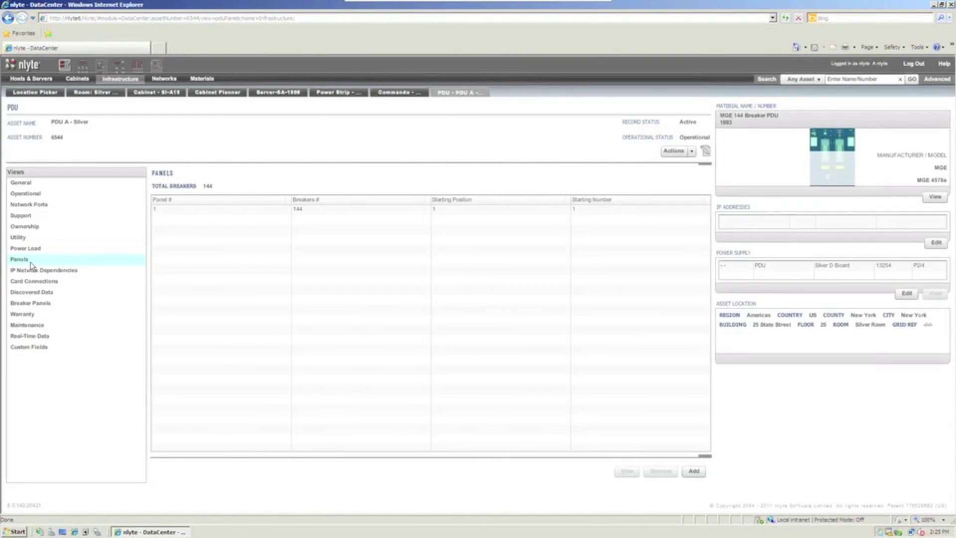
{"action": "left_click", "coordinate": [24, 239]}
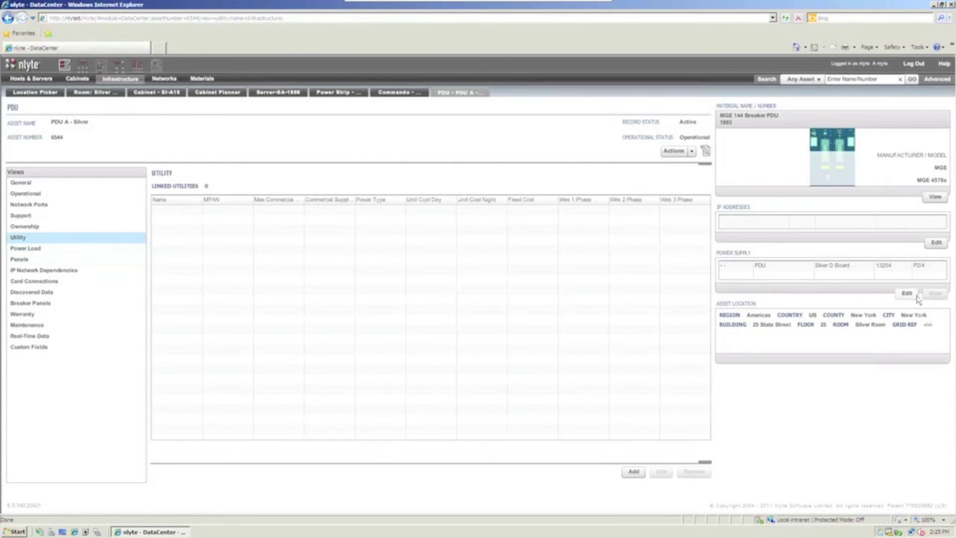
{"action": "left_click", "coordinate": [852, 266]}
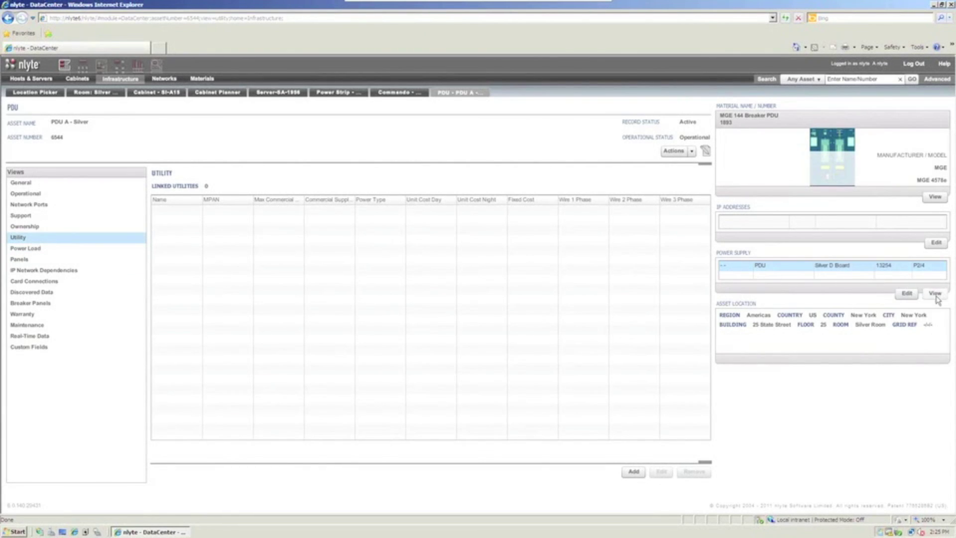
{"action": "left_click", "coordinate": [936, 295]}
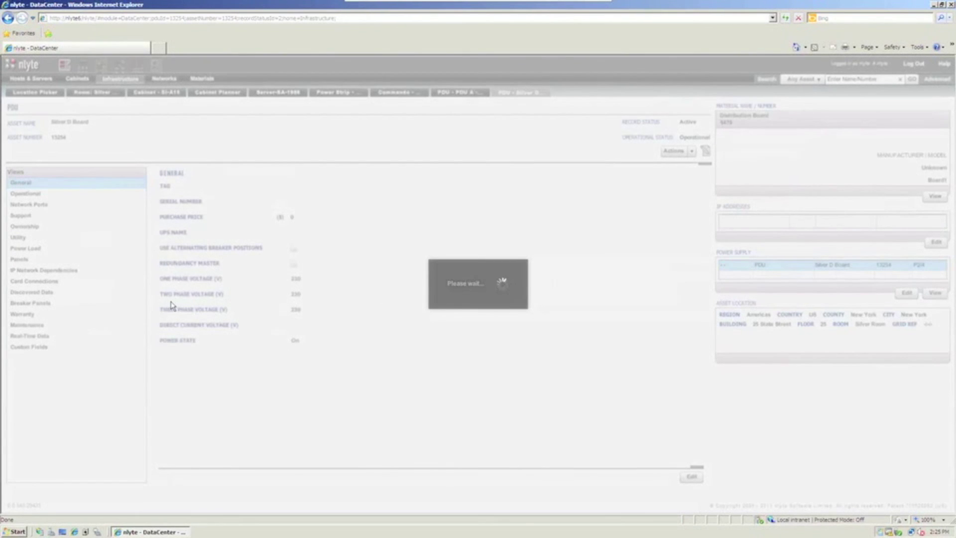
- Show Silver D Board's Panels view, listing one panel with 0 total breakers
{"action": "left_click", "coordinate": [32, 260]}
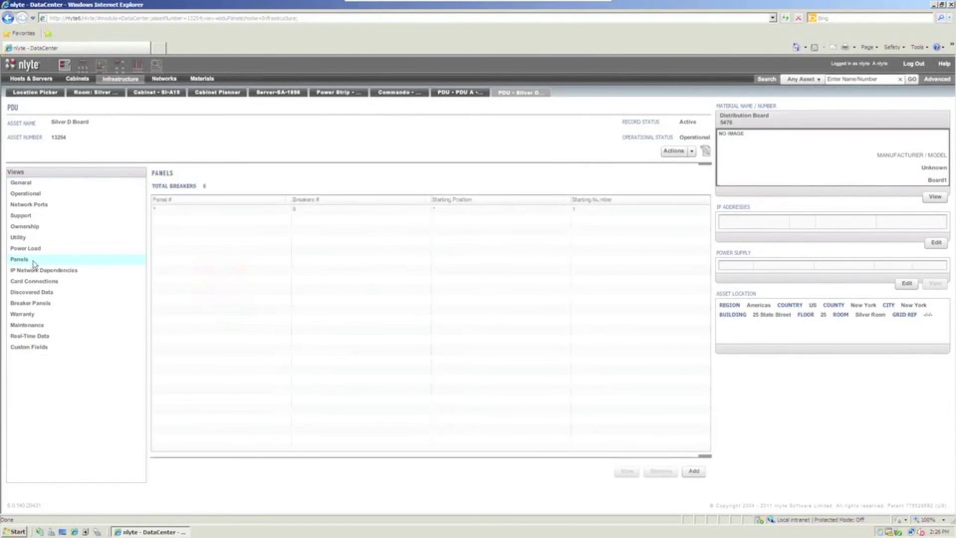